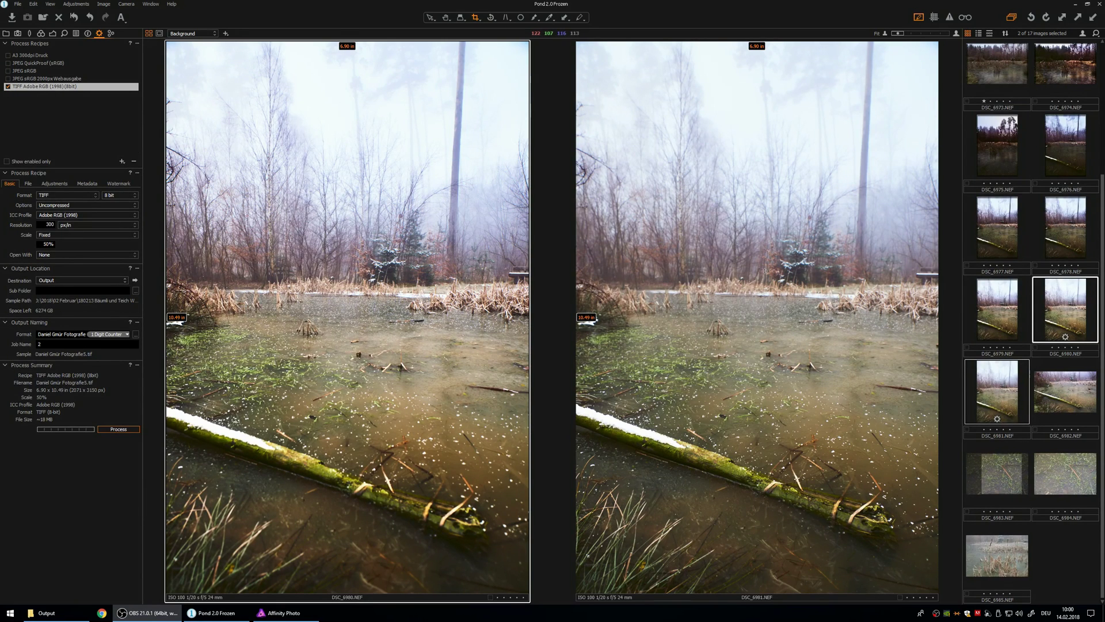
# - Show both pond photos side by side in Capture One and zoom to compare their sharpness
pyautogui.click(739, 310)
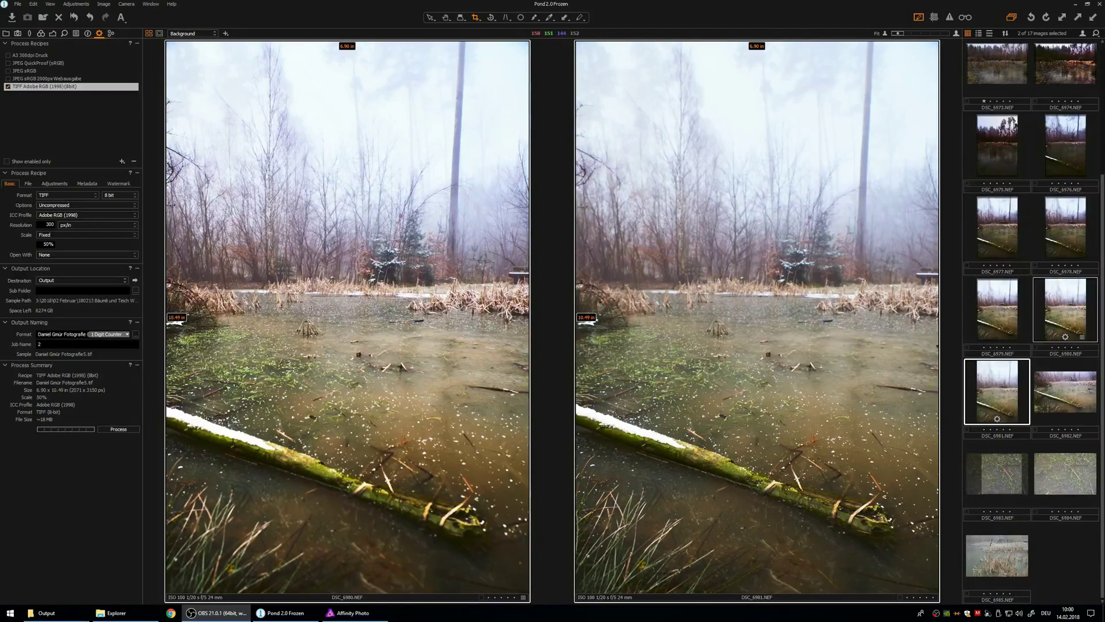
pyautogui.scroll(3, 374, 242)
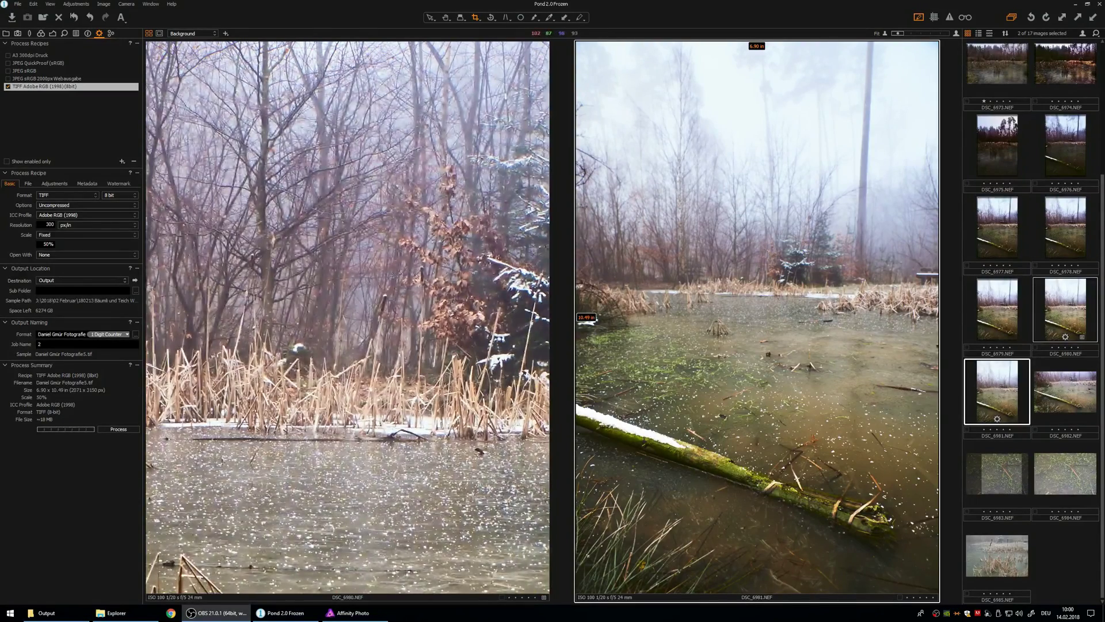
pyautogui.scroll(-3, 397, 263)
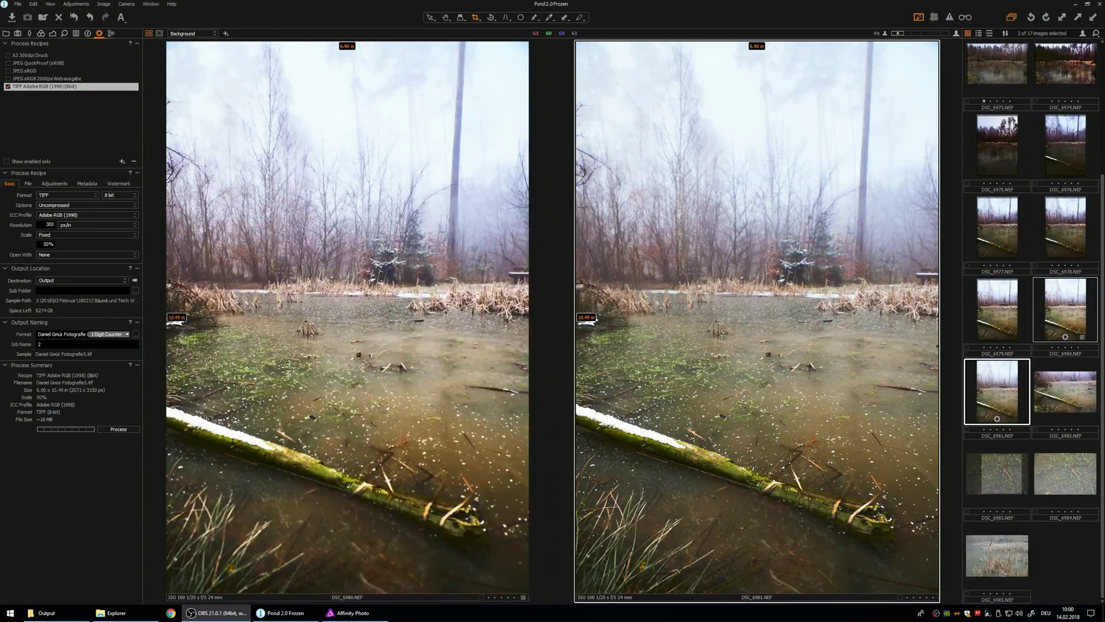
pyautogui.scroll(3, 800, 532)
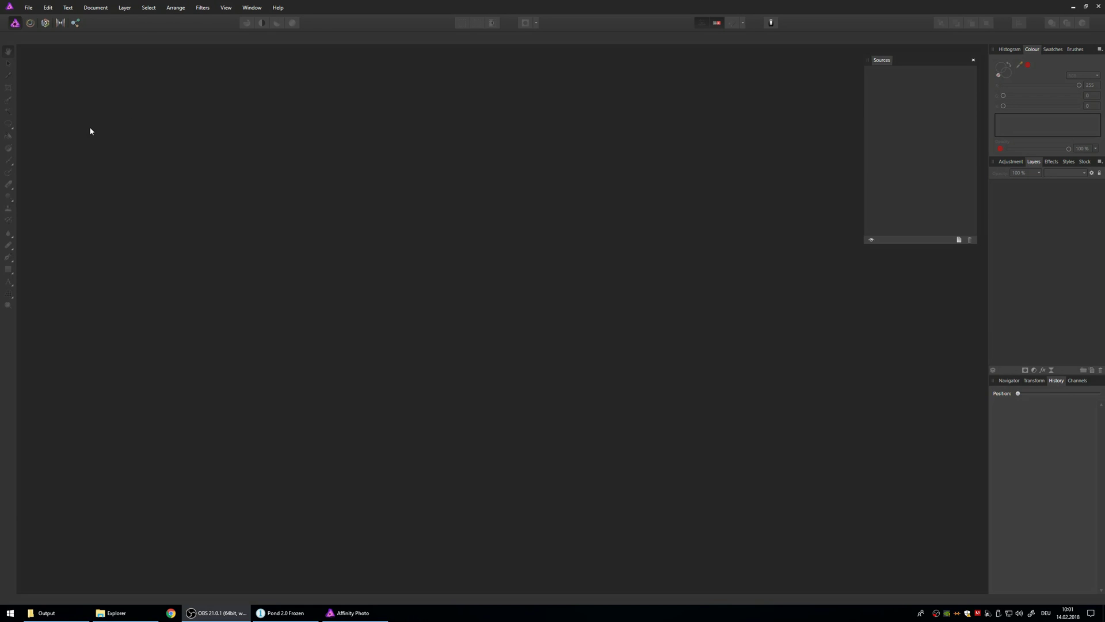
# - Run a New Focus Merge on Fotografie3.tif and Fotografie4.tif
pyautogui.click(28, 8)
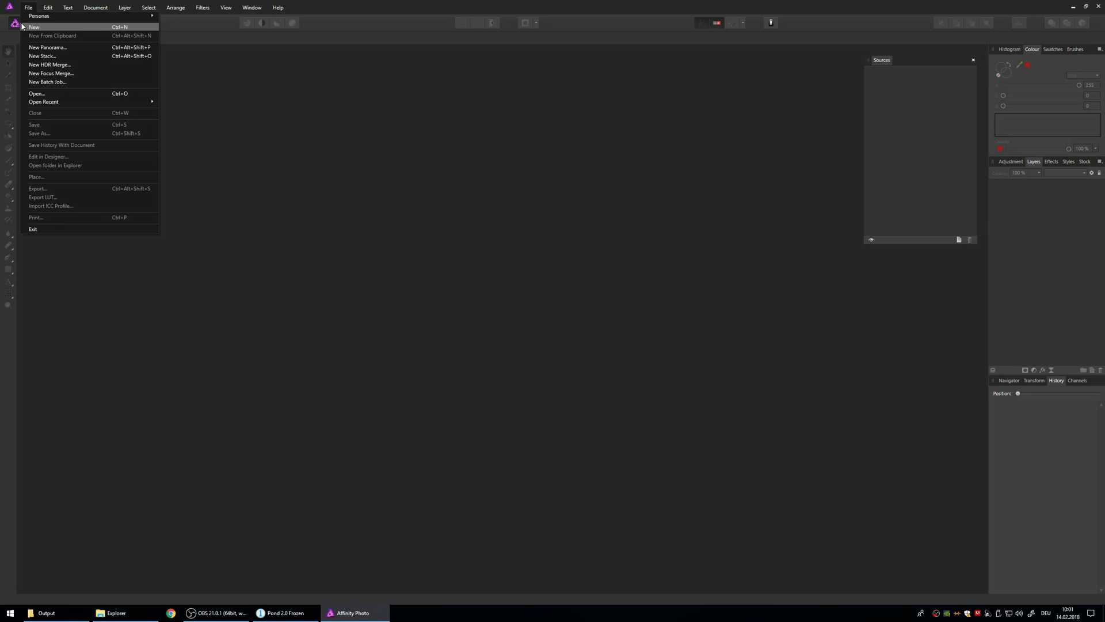
pyautogui.click(62, 76)
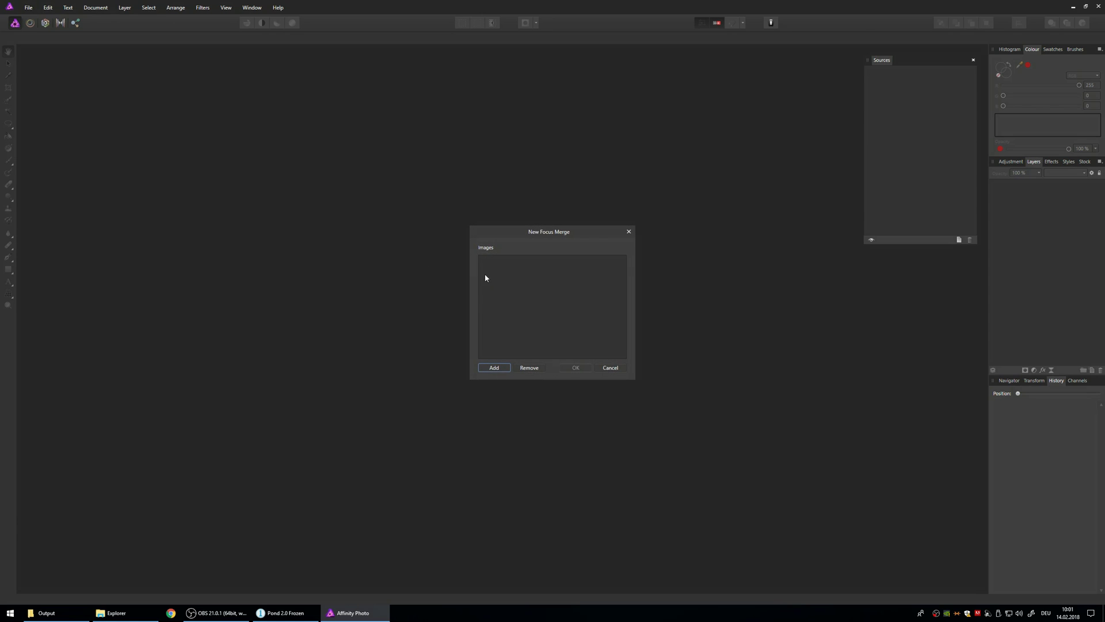
pyautogui.click(494, 368)
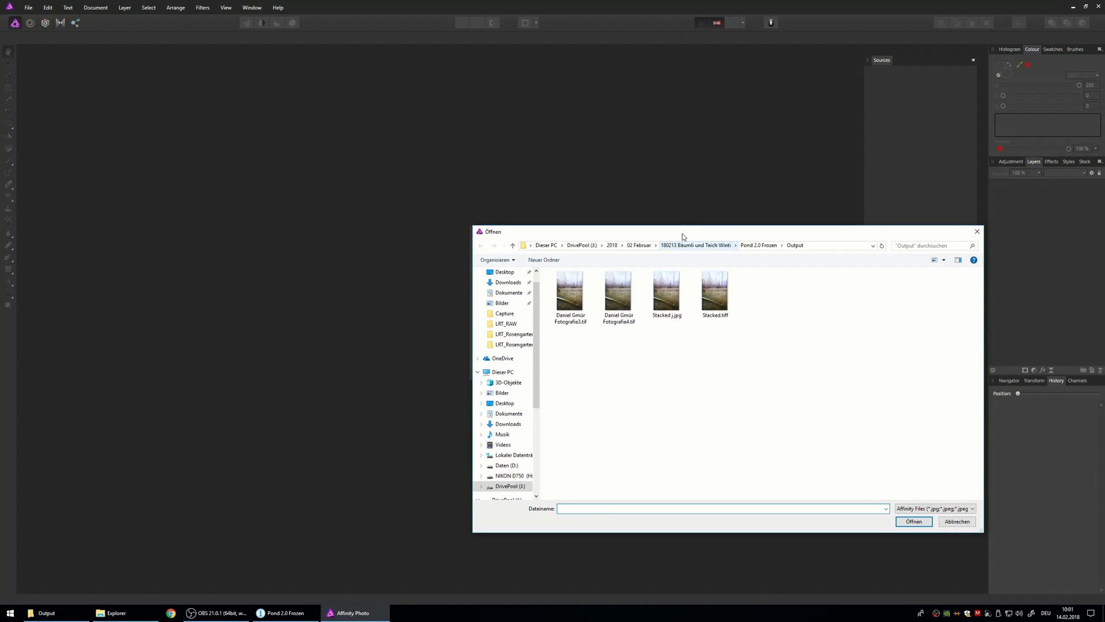
pyautogui.click(571, 289)
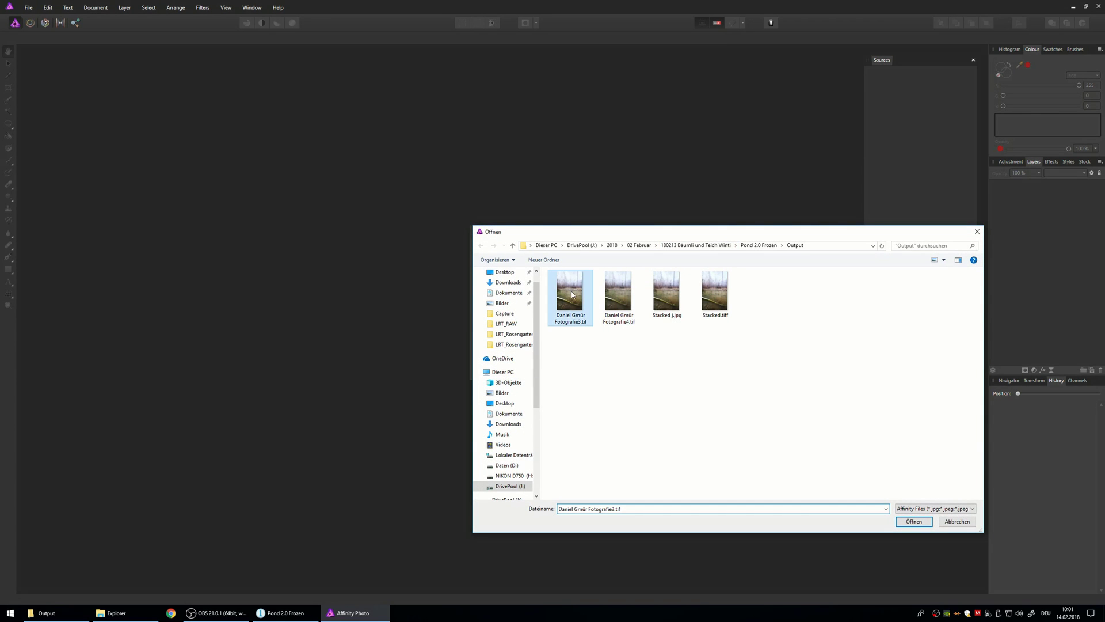
pyautogui.keyDown('ctrl'); pyautogui.click(619, 303); pyautogui.keyUp('ctrl')
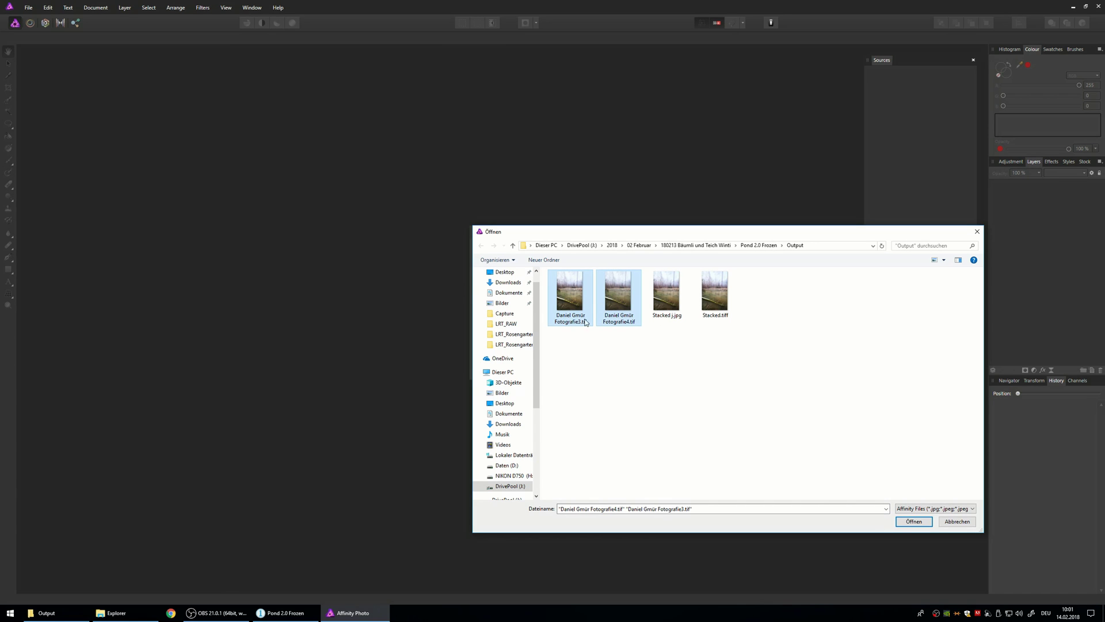
pyautogui.click(914, 521)
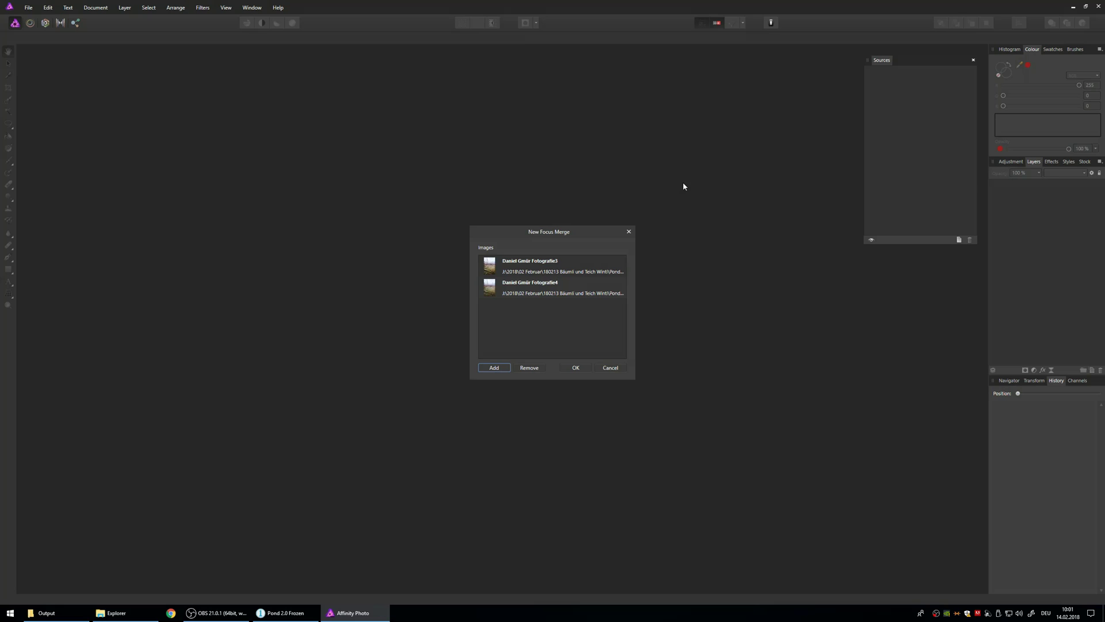
pyautogui.click(576, 367)
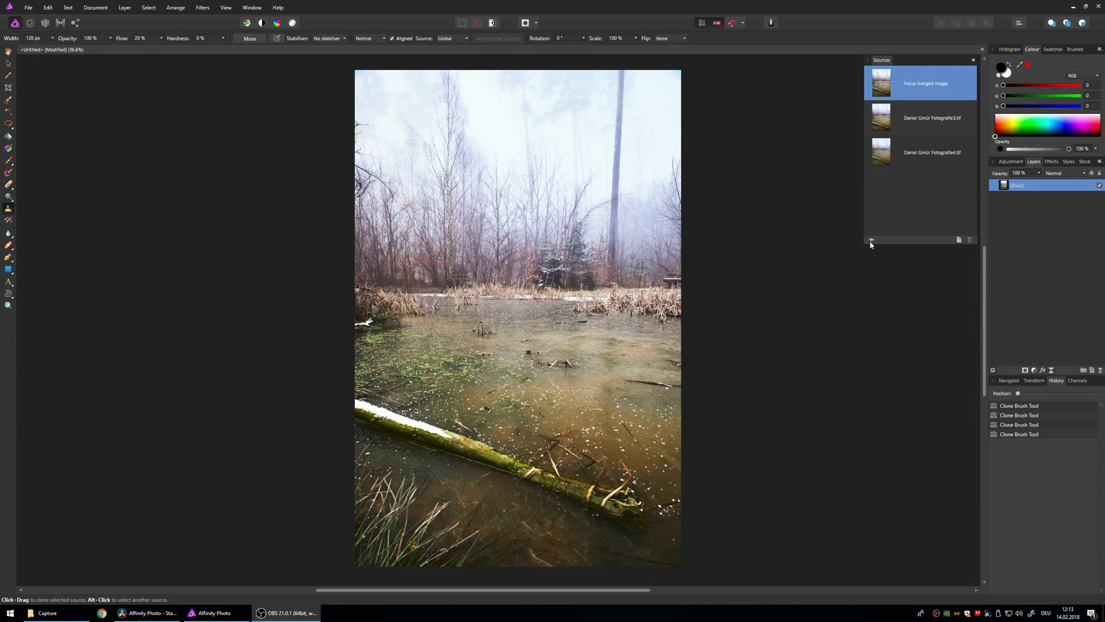
# - Preview the Fotografie3 and Fotografie4 sources in turn, ending on the Focus merged image
pyautogui.click(925, 114)
pyautogui.click(926, 156)
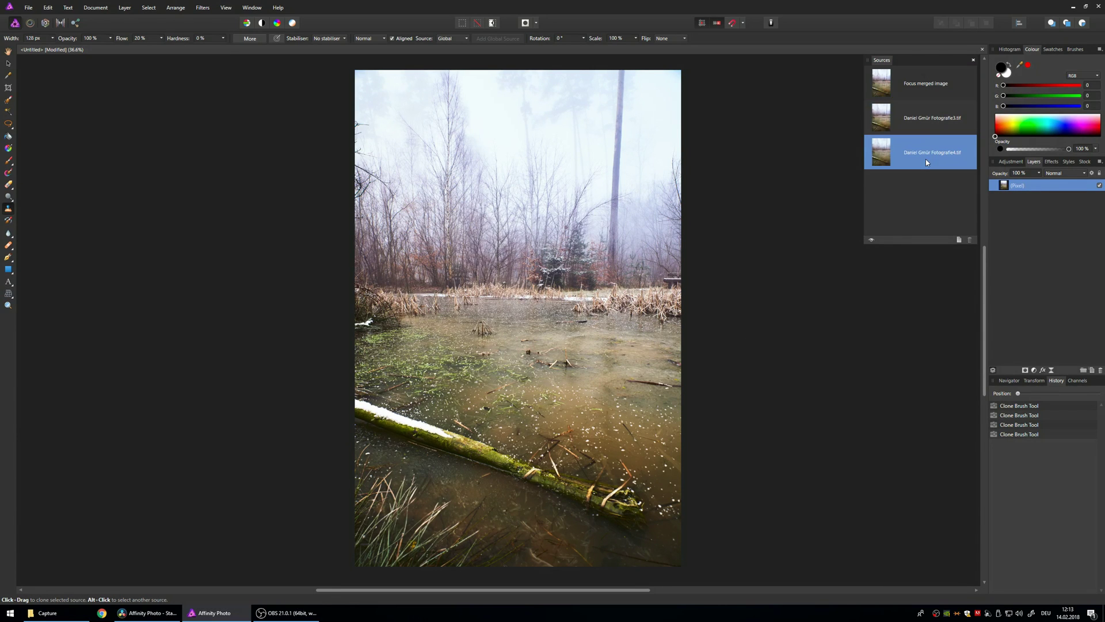
pyautogui.click(927, 118)
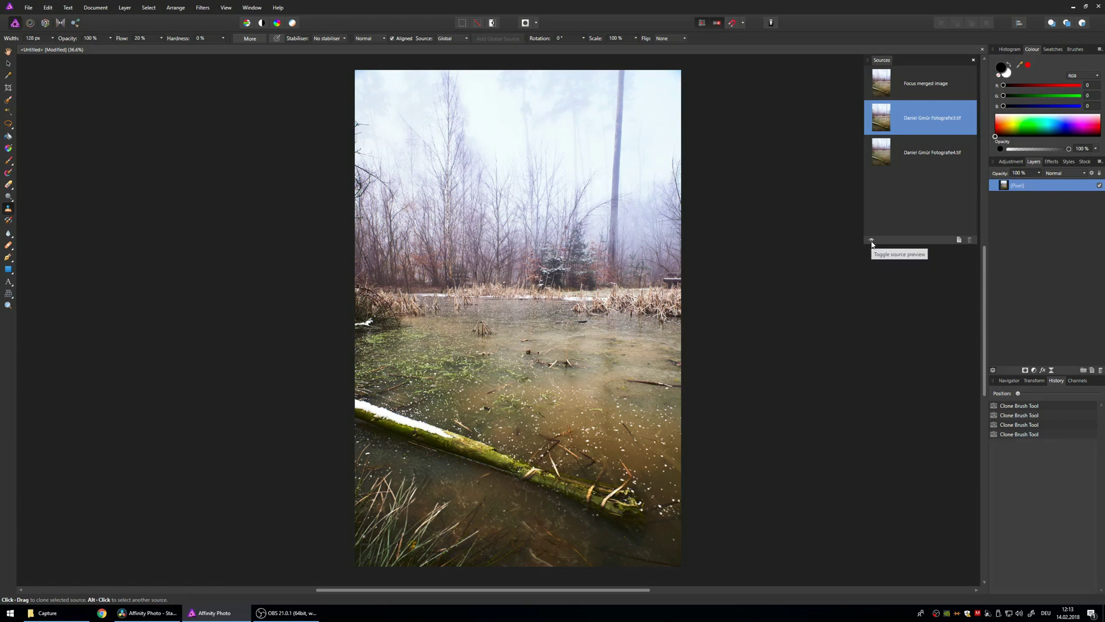
pyautogui.click(923, 153)
pyautogui.click(937, 123)
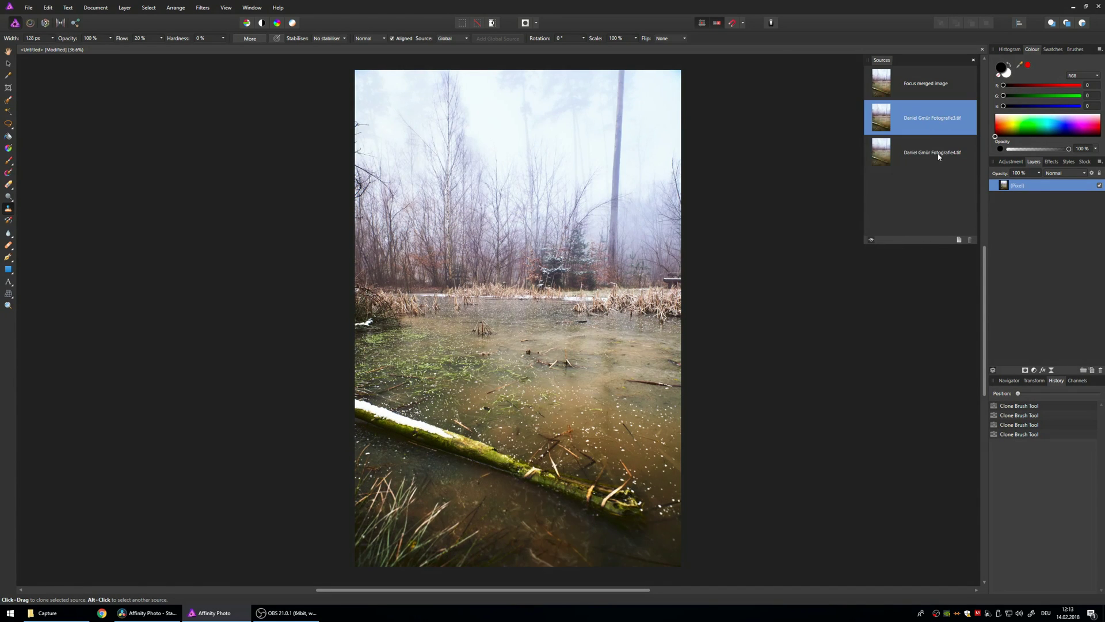
pyautogui.click(938, 154)
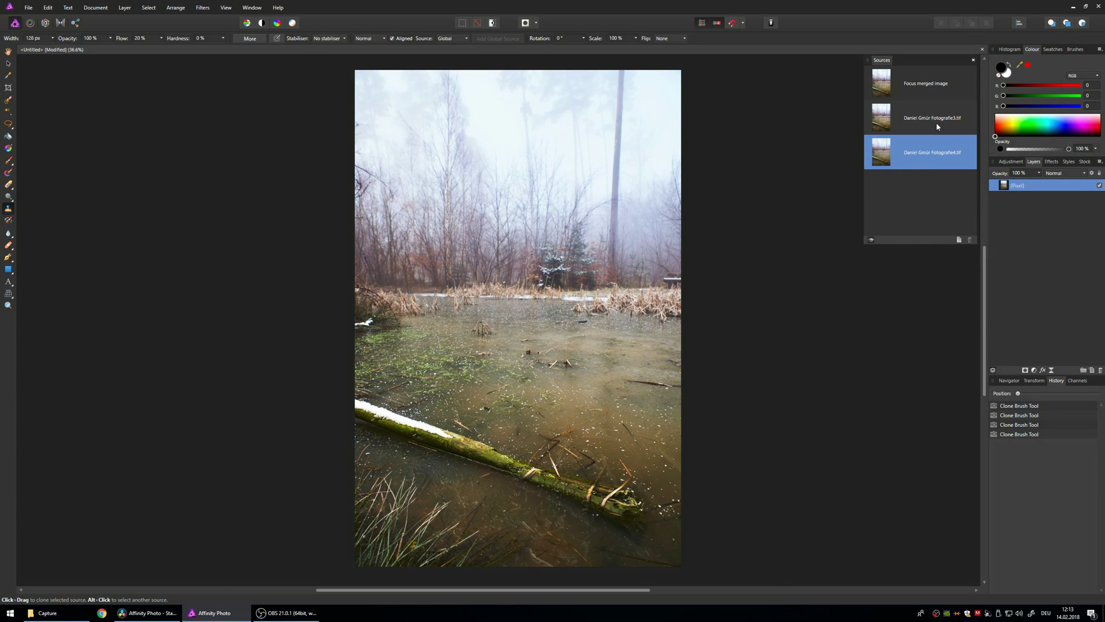
pyautogui.click(940, 86)
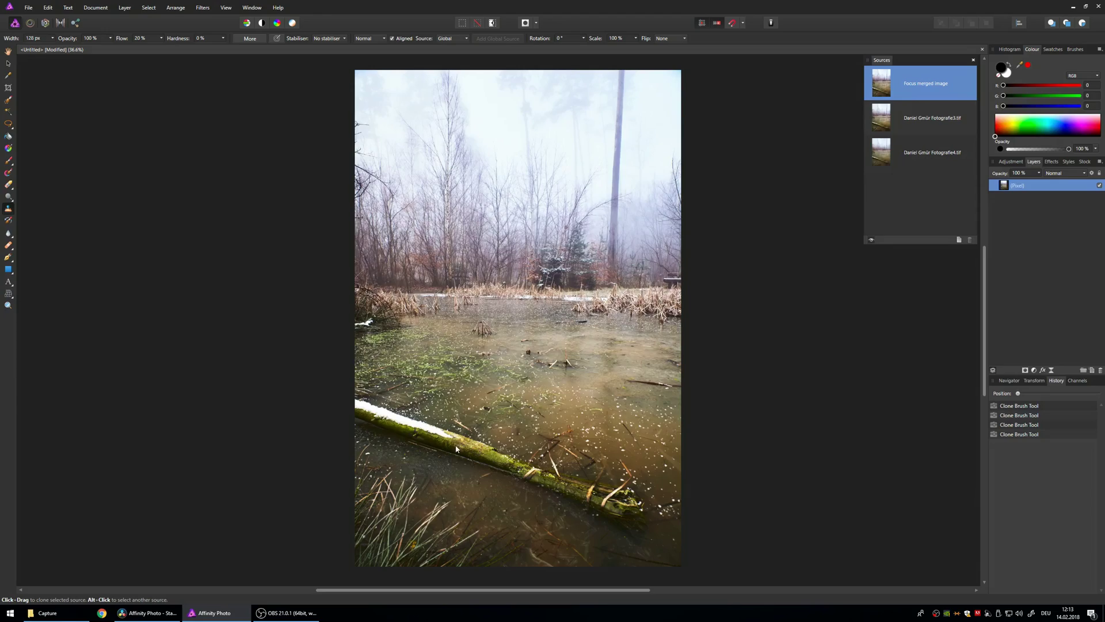
# - Zoom in on the log and grass, then set Fotografie4.tif as the clone source
pyautogui.scroll(10, 472, 478)
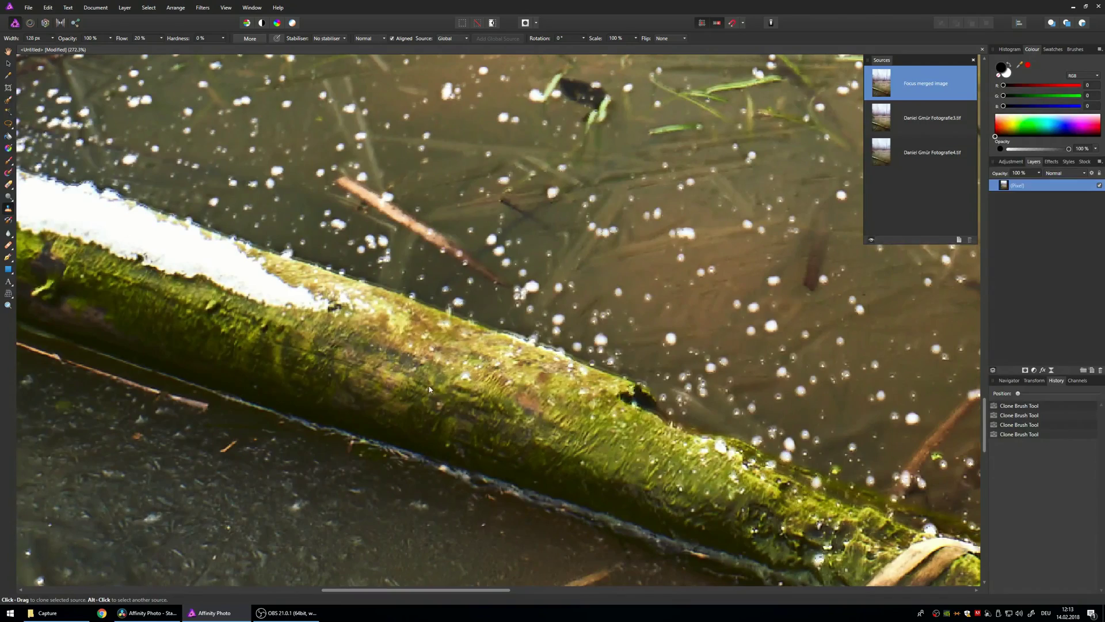
pyautogui.scroll(-5, 431, 391)
pyautogui.scroll(8, 314, 510)
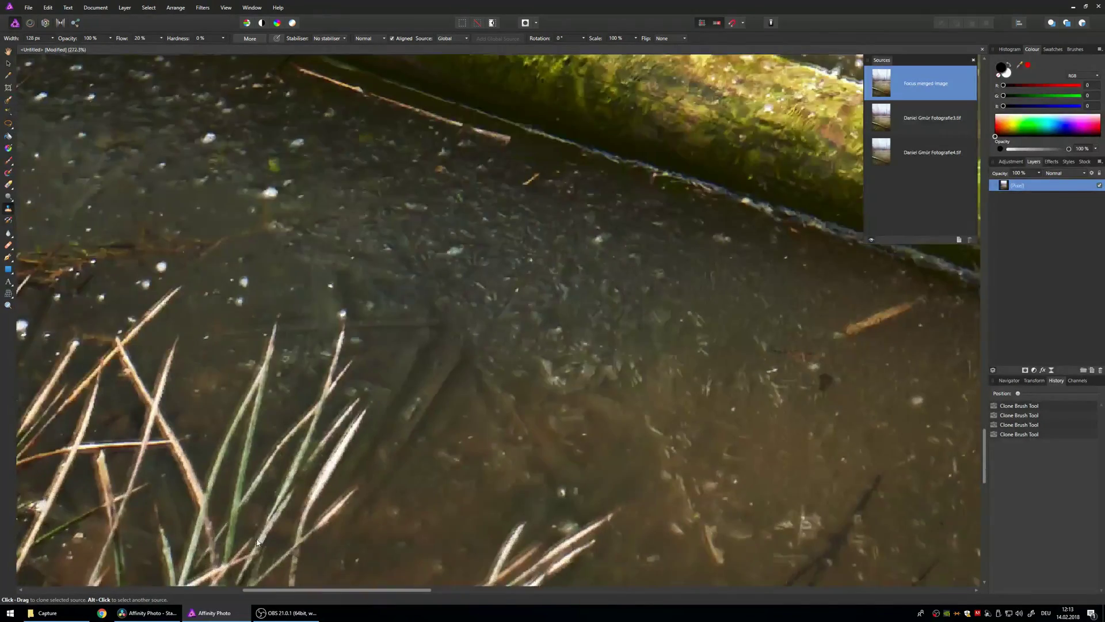
pyautogui.scroll(-10, 307, 475)
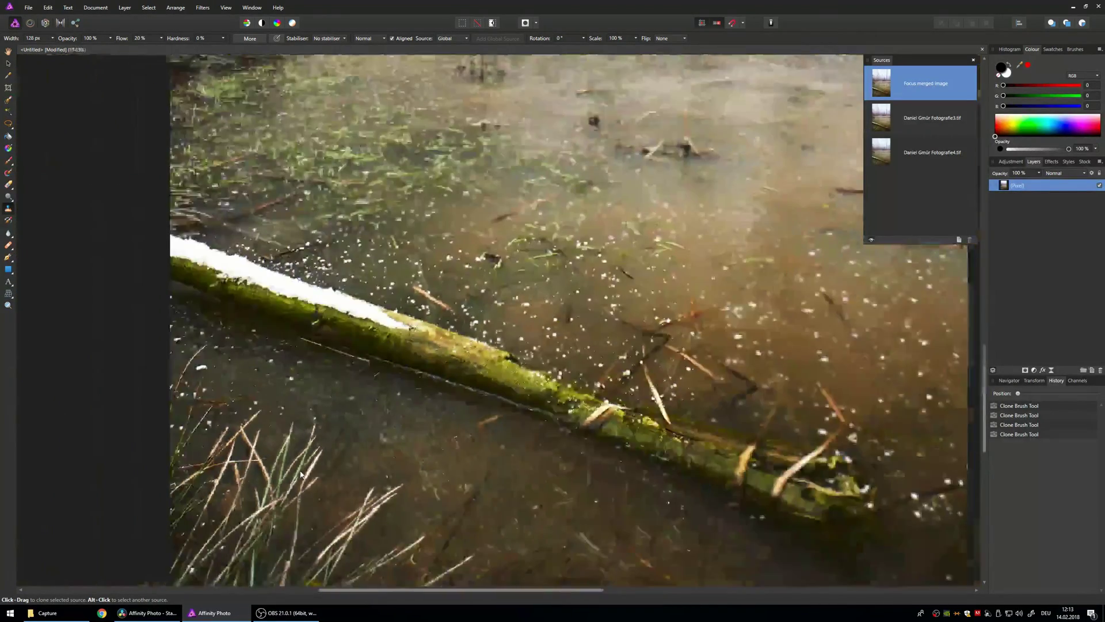
pyautogui.scroll(3, 338, 444)
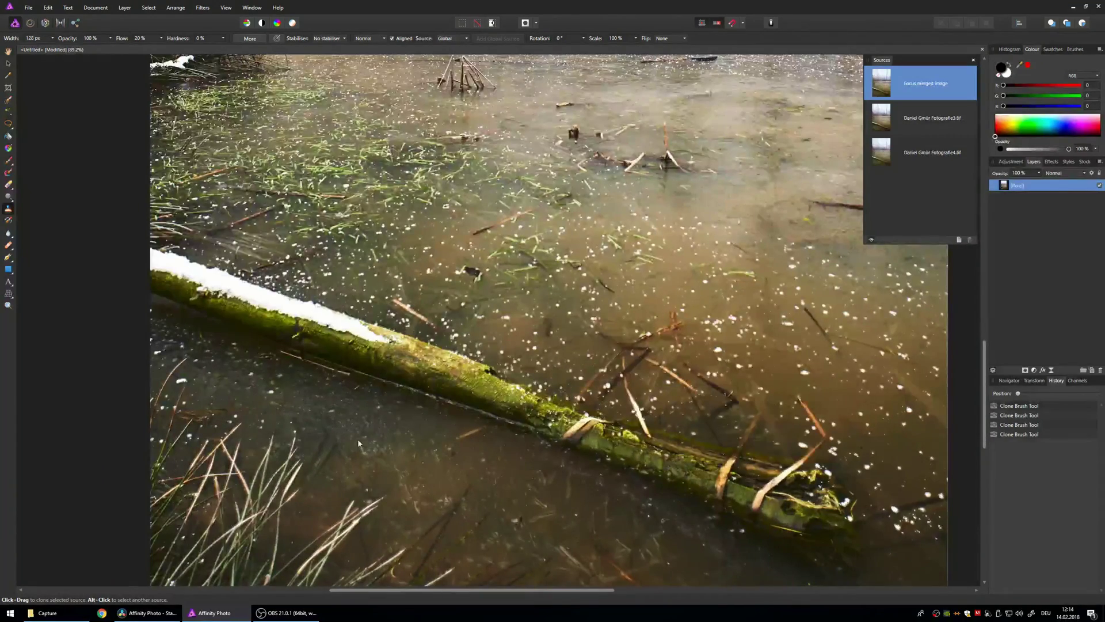
pyautogui.click(936, 153)
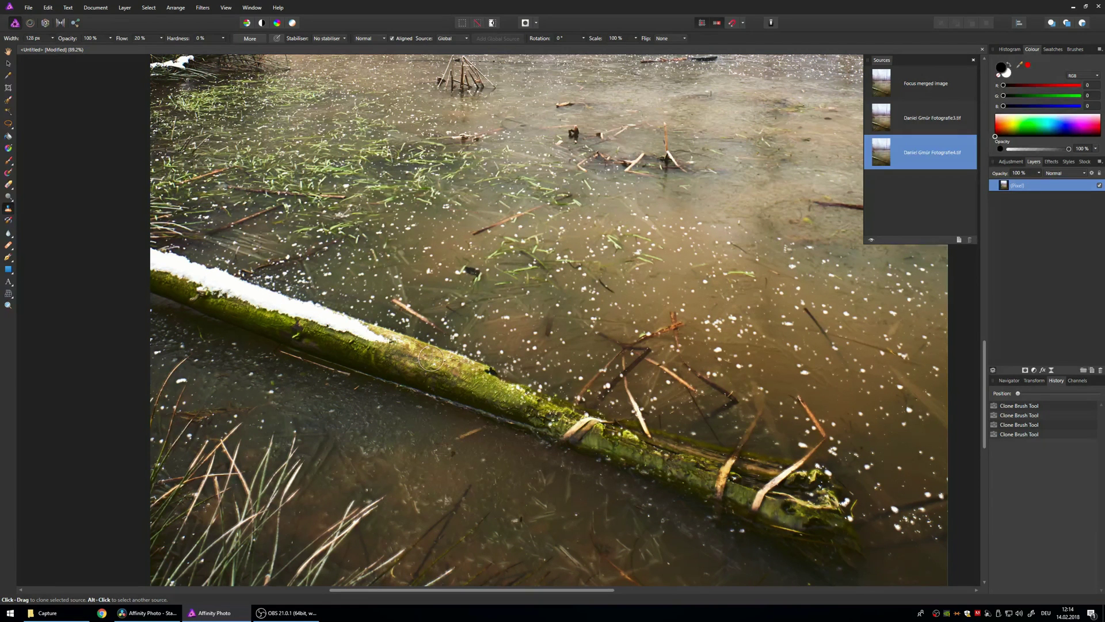
# - Set a 500 px brush width and clone sharp detail onto the log's left end
pyautogui.click(46, 38)
pyautogui.write('500')
pyautogui.press('Return')
pyautogui.scroll(2, 409, 380)
pyautogui.scroll(2, 409, 380)
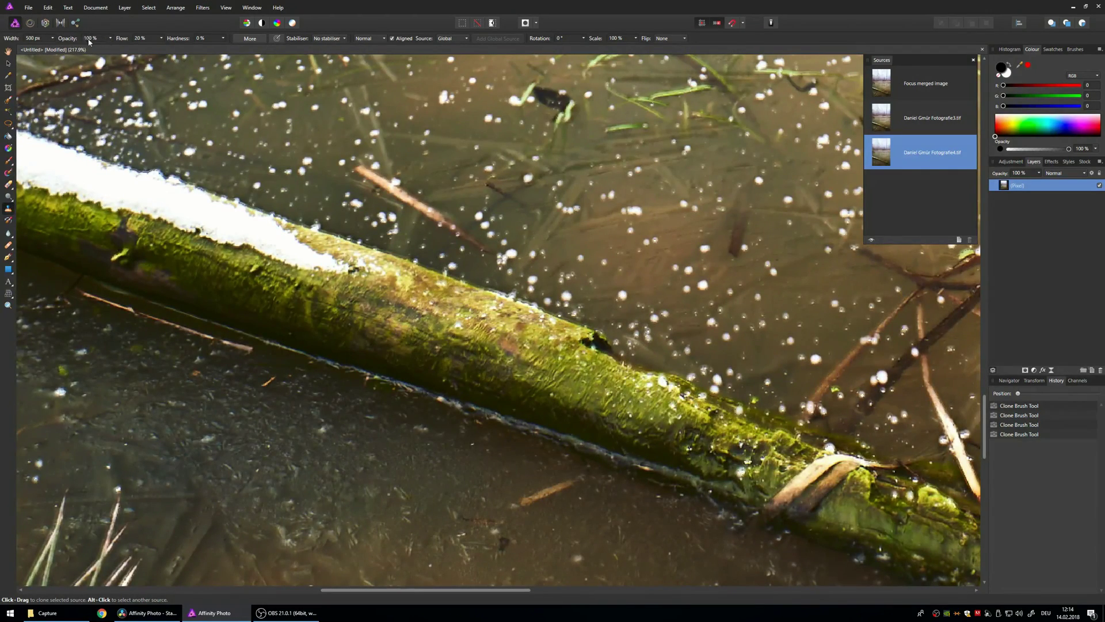
pyautogui.click(554, 361)
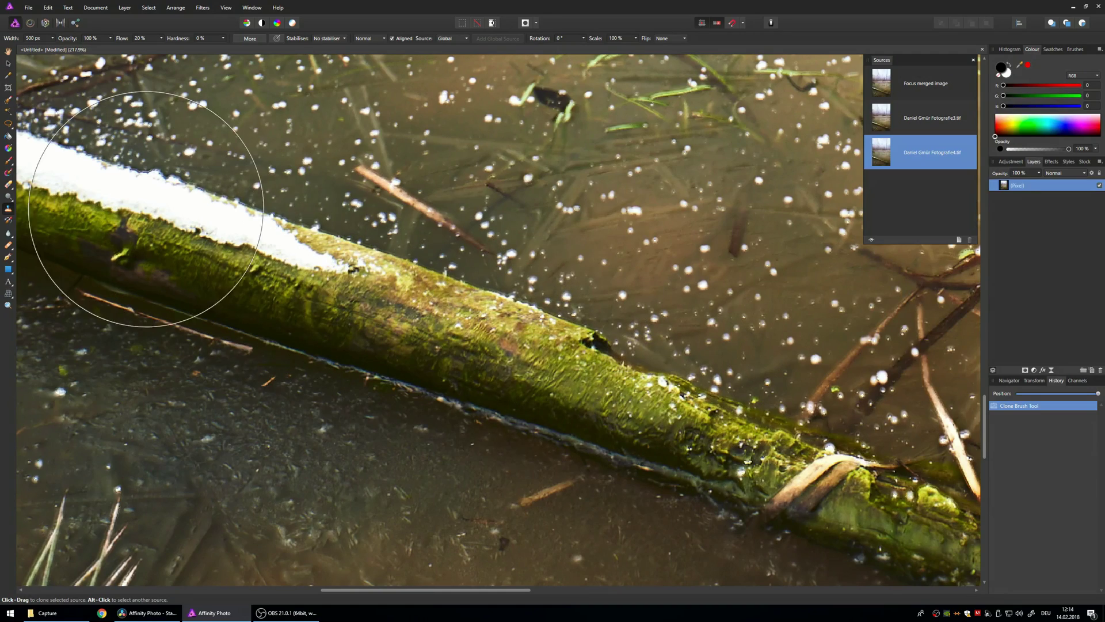
# - Clone sharp detail into the foreground grass and over the water beside it
pyautogui.scroll(-5, 414, 432)
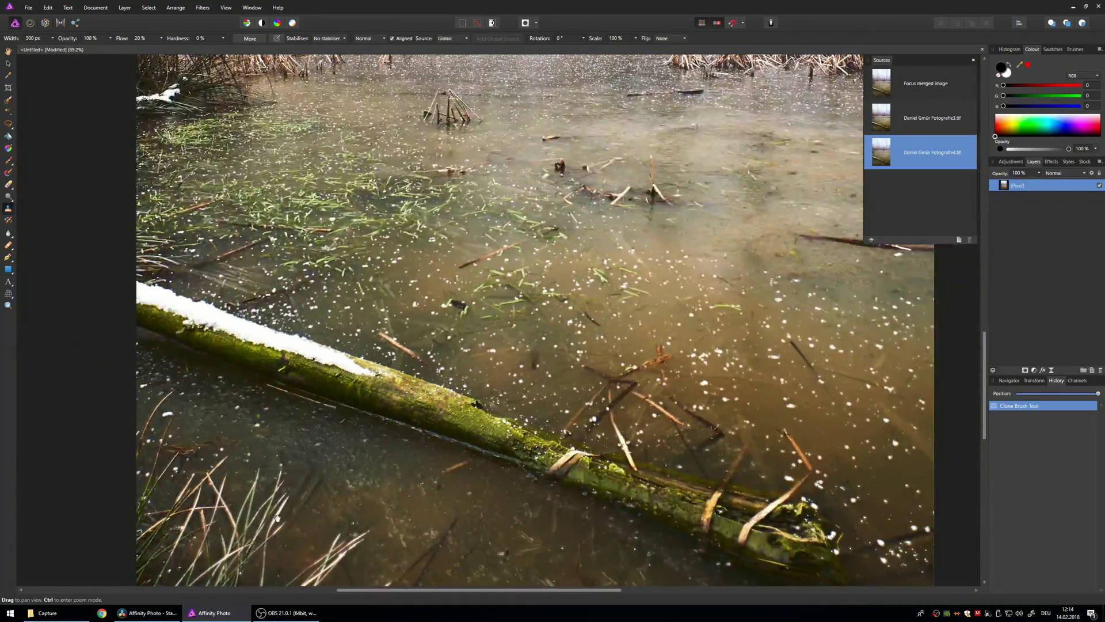
pyautogui.scroll(-4, 273, 489)
pyautogui.click(277, 465)
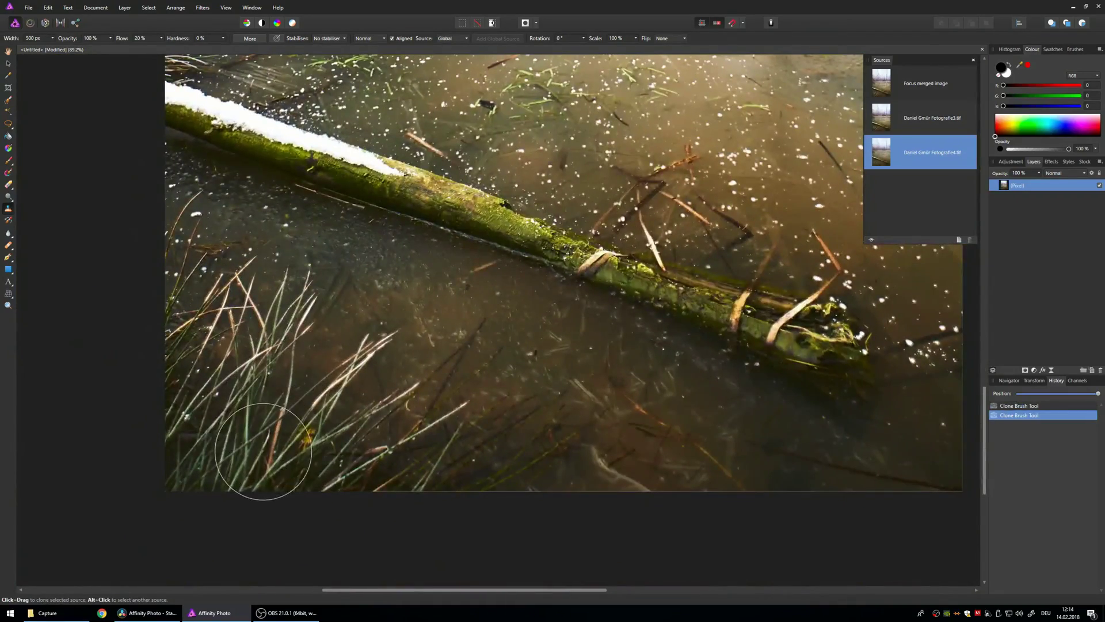
pyautogui.scroll(3, 279, 468)
pyautogui.click(281, 472)
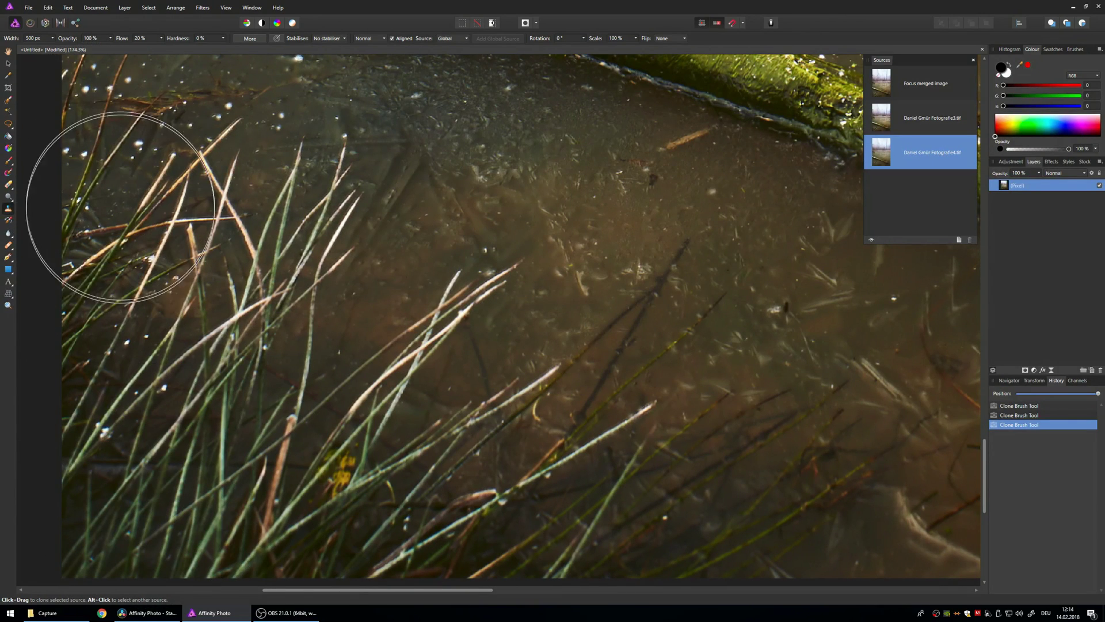
pyautogui.scroll(-4, 452, 346)
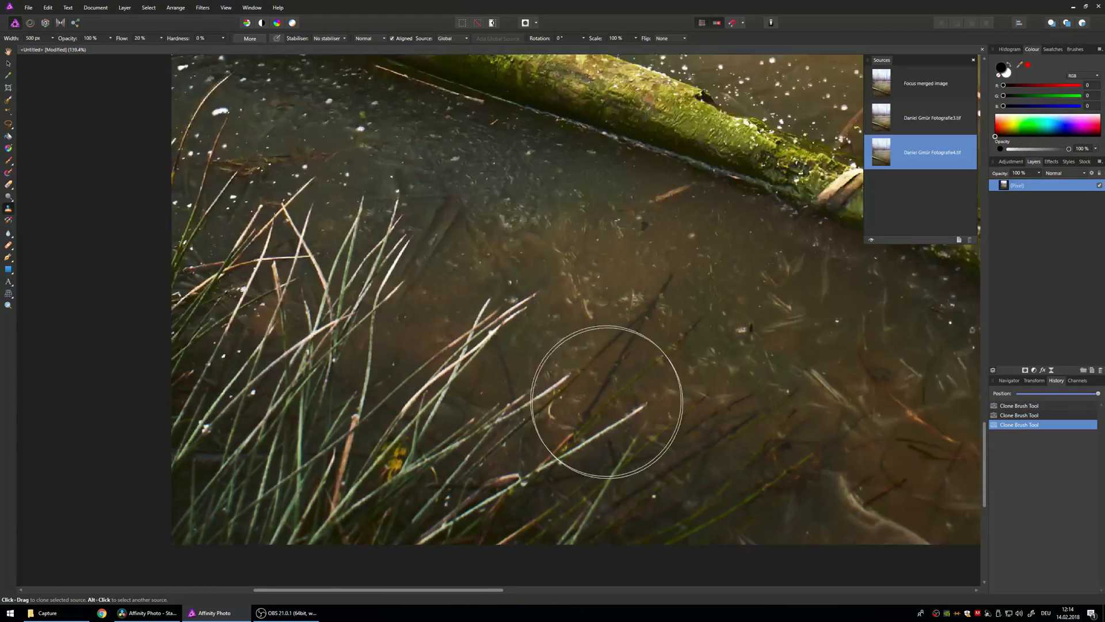
pyautogui.click(779, 265)
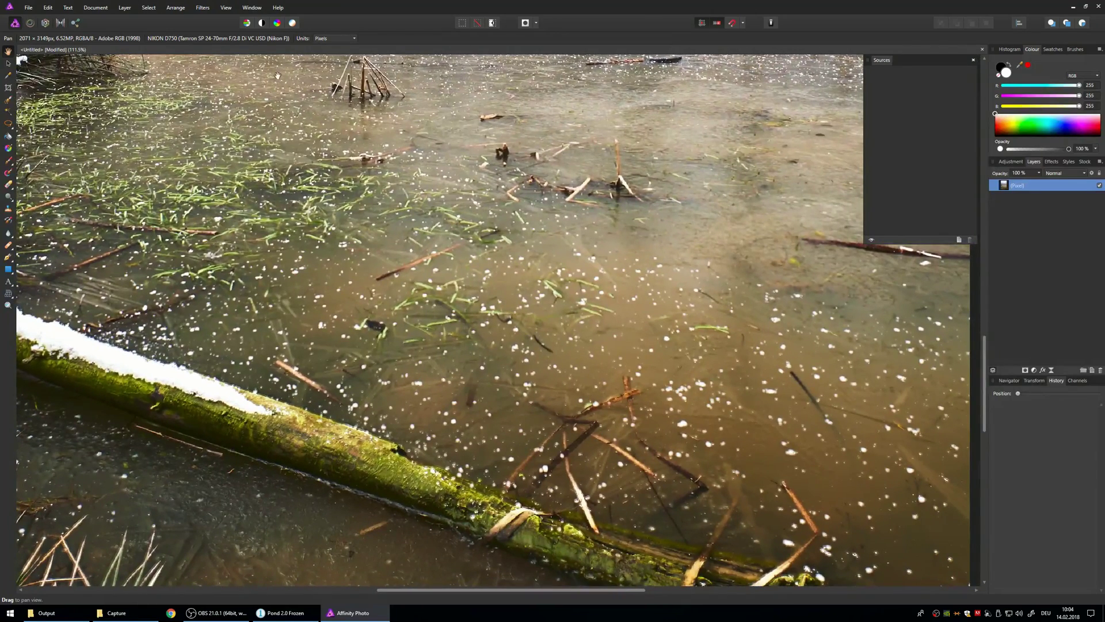
# - Create a New Stack from Fotografie3 and Fotografie4 with Automatically Align Images on
pyautogui.click(30, 9)
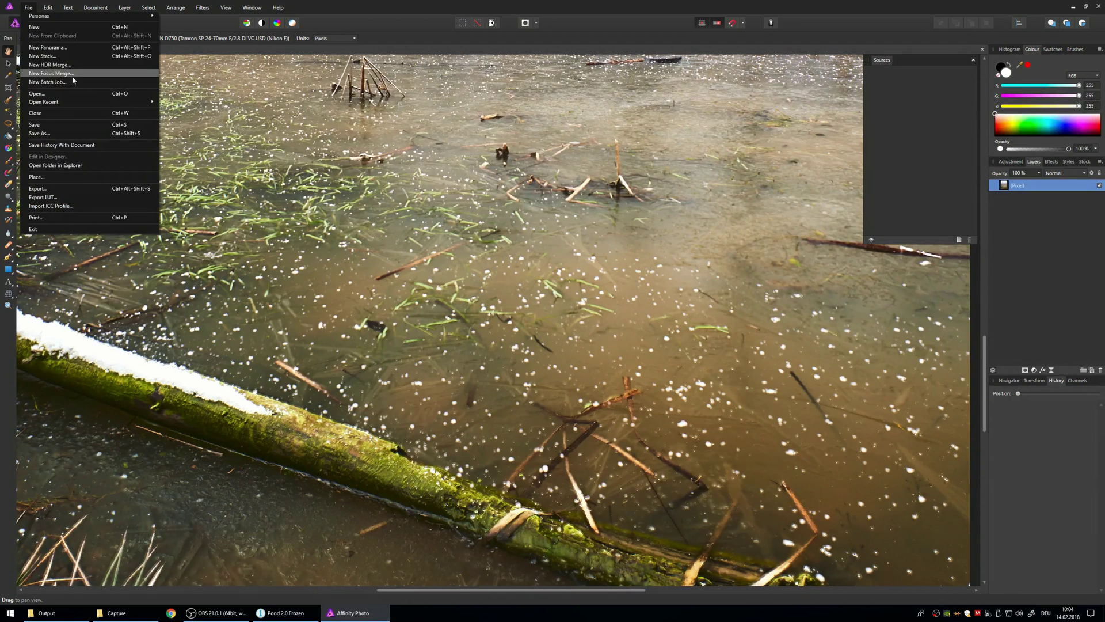
pyautogui.click(50, 57)
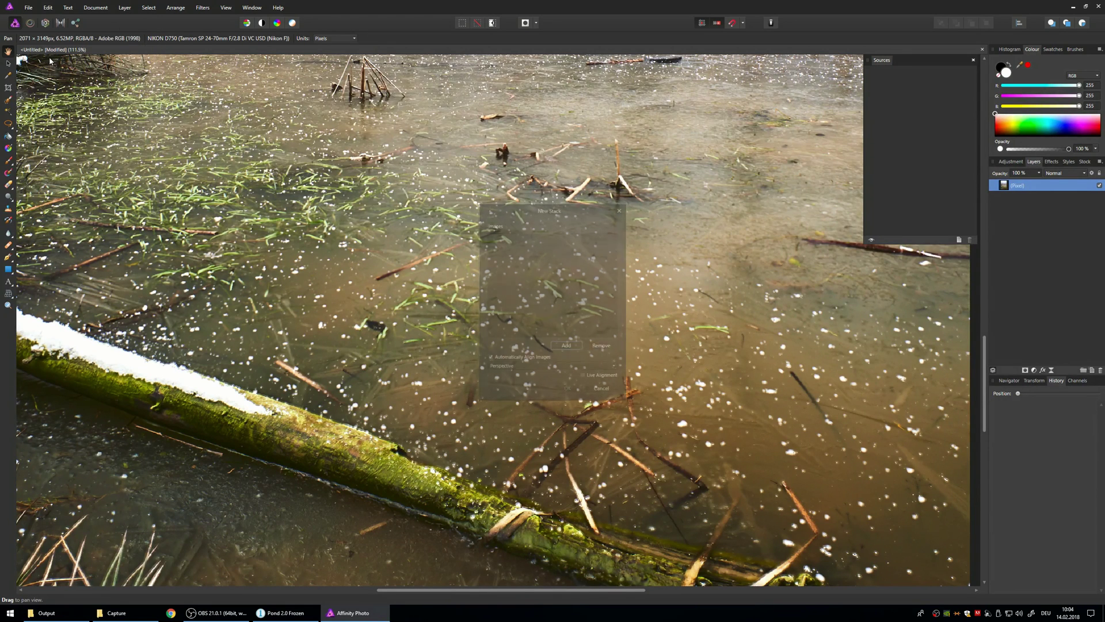
pyautogui.click(557, 346)
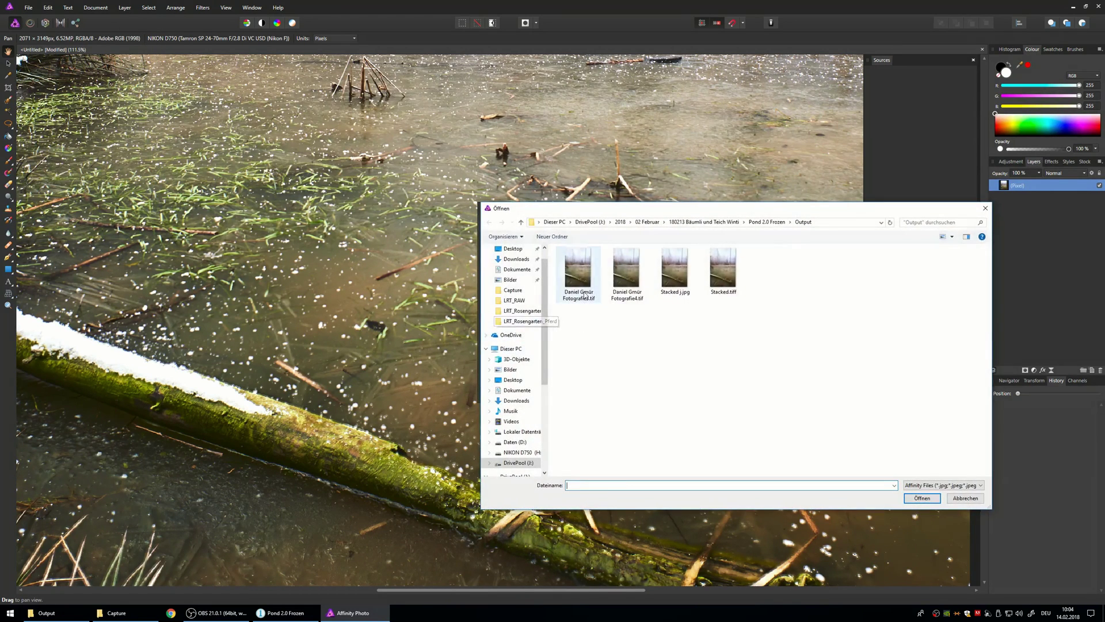
pyautogui.click(578, 269)
pyautogui.keyDown('shift'); pyautogui.click(637, 280); pyautogui.keyUp('shift')
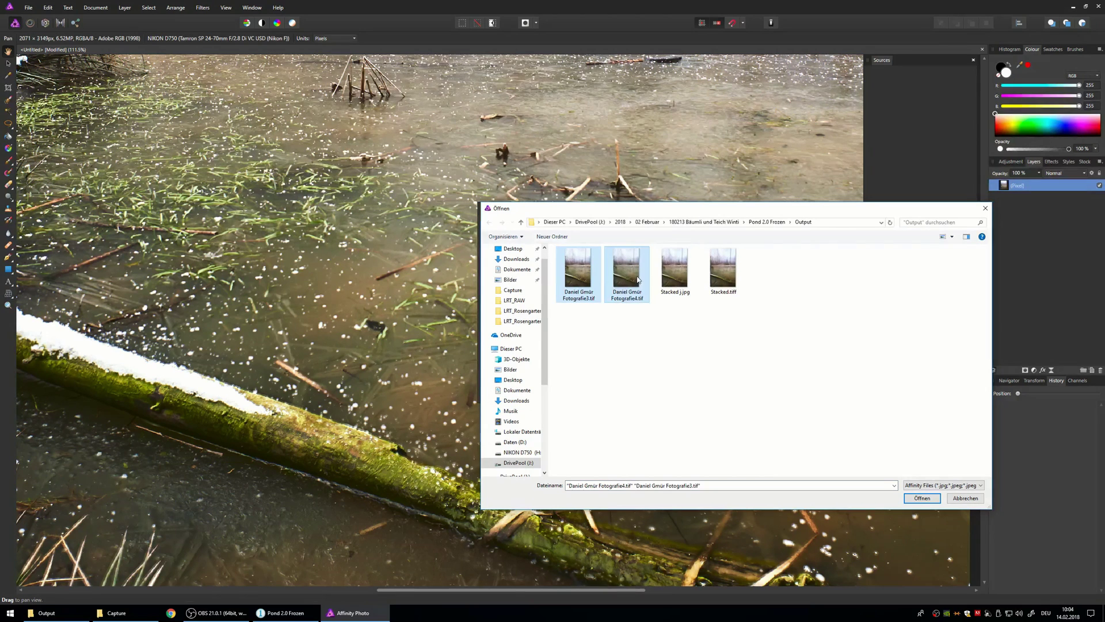
pyautogui.click(921, 498)
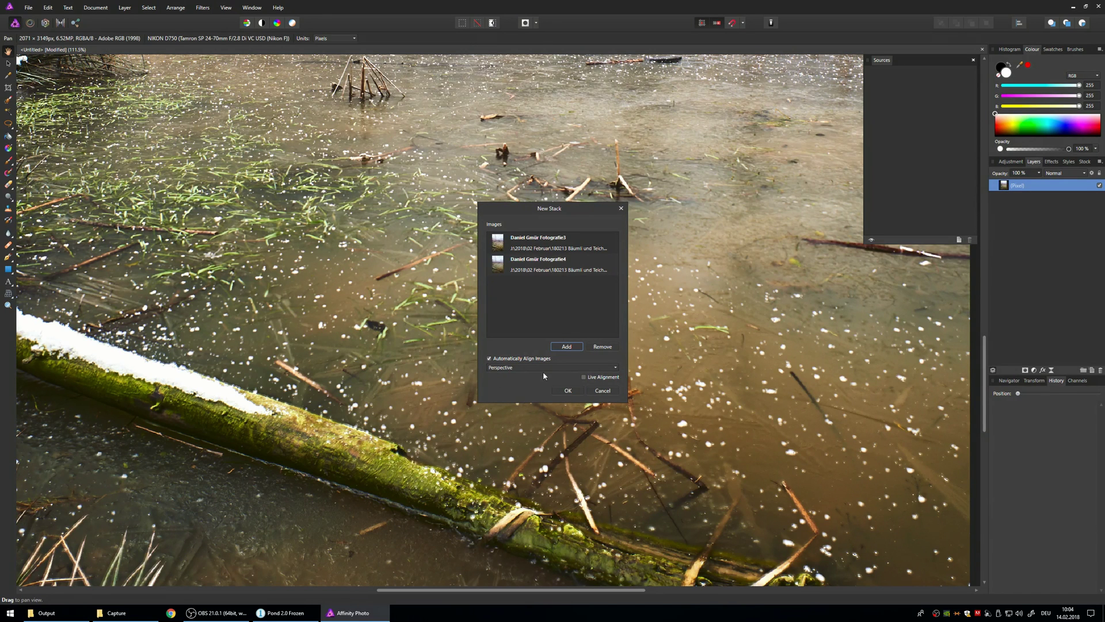
pyautogui.click(568, 391)
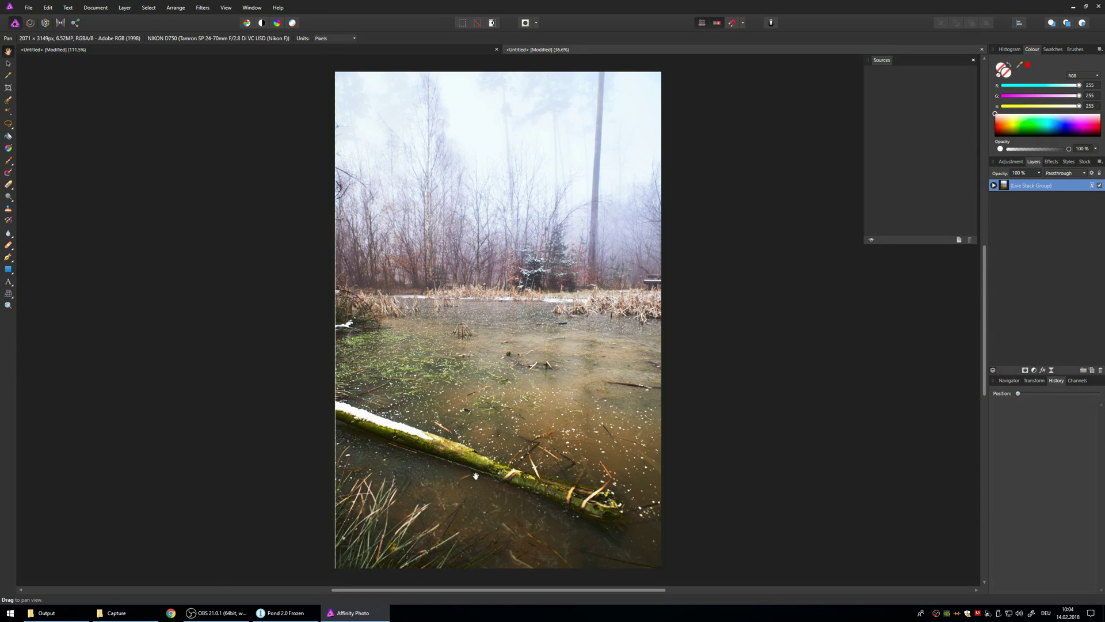
# - Expand the Live Stack Group and toggle the Fotografie3 and Fotografie4 layers to compare them
pyautogui.click(993, 186)
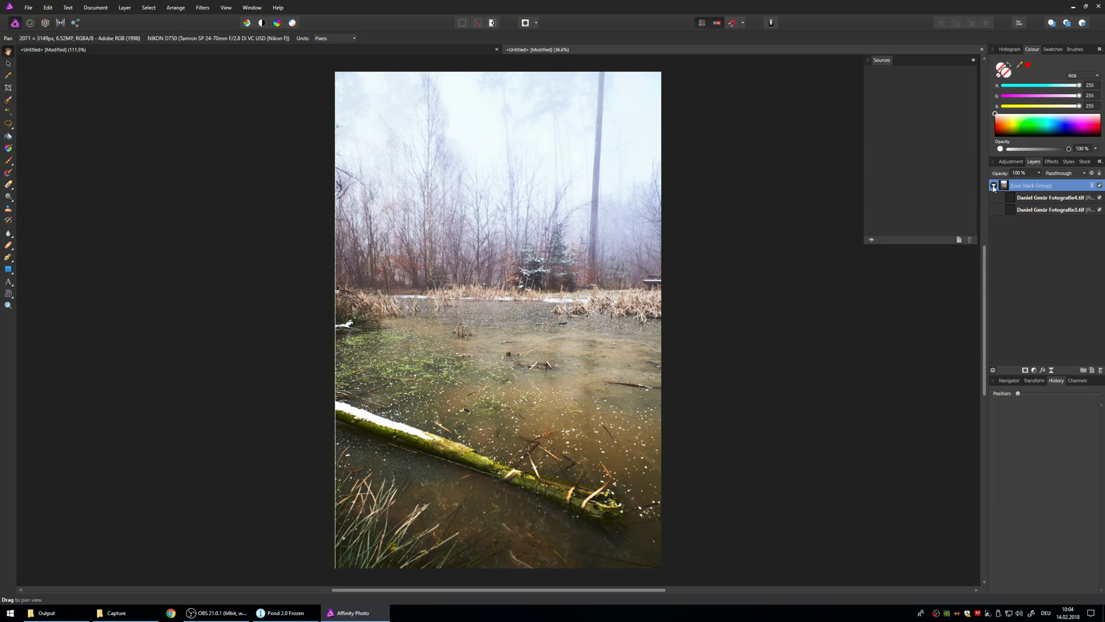
pyautogui.click(1100, 197)
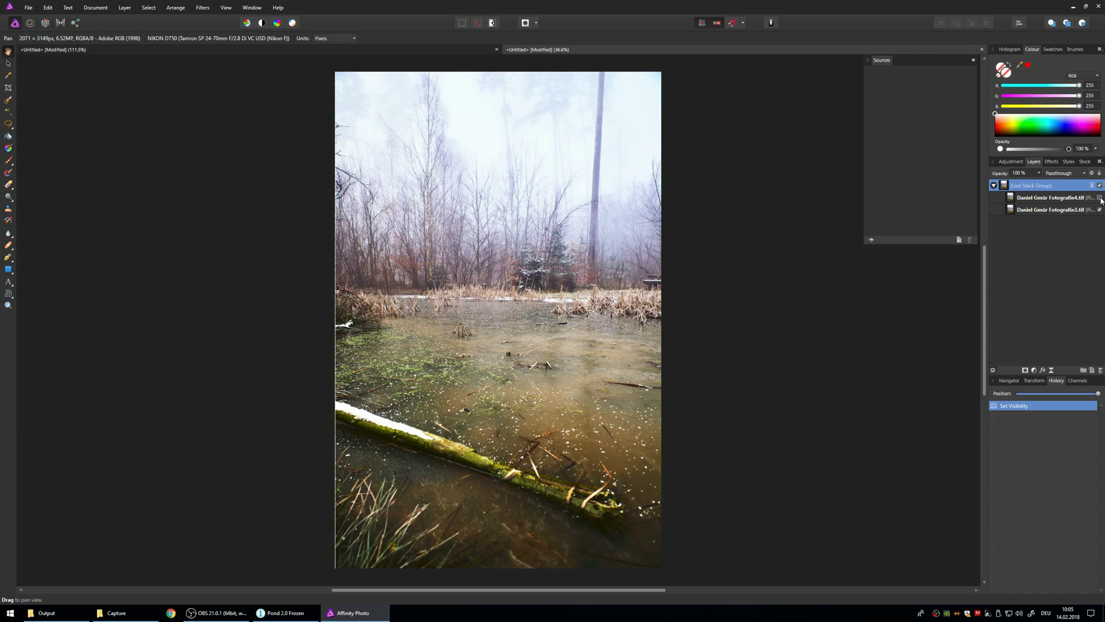
pyautogui.click(1099, 210)
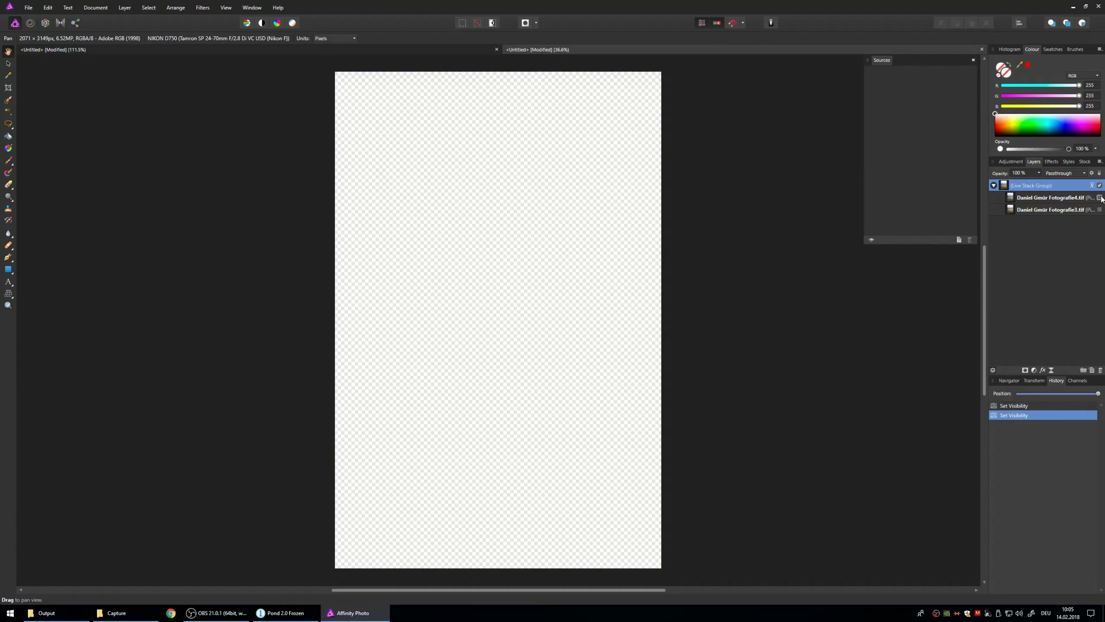
pyautogui.click(1100, 197)
pyautogui.click(1100, 210)
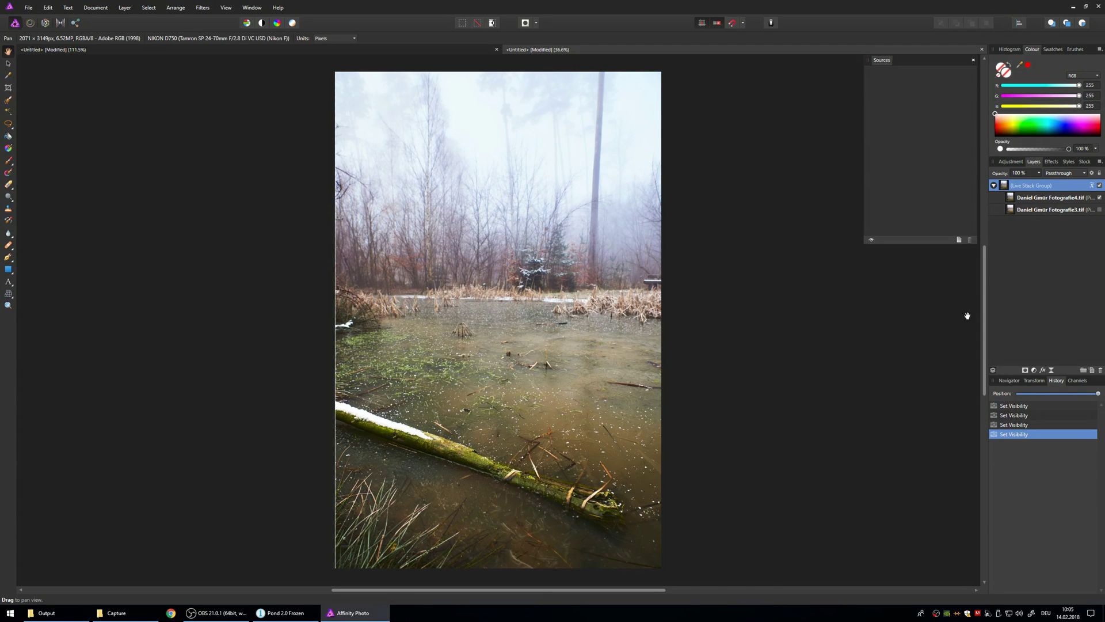
# - Ungroup the Live Stack Group into separate Fotografie3 and Fotografie4 pixel layers
pyautogui.rightClick(1027, 187)
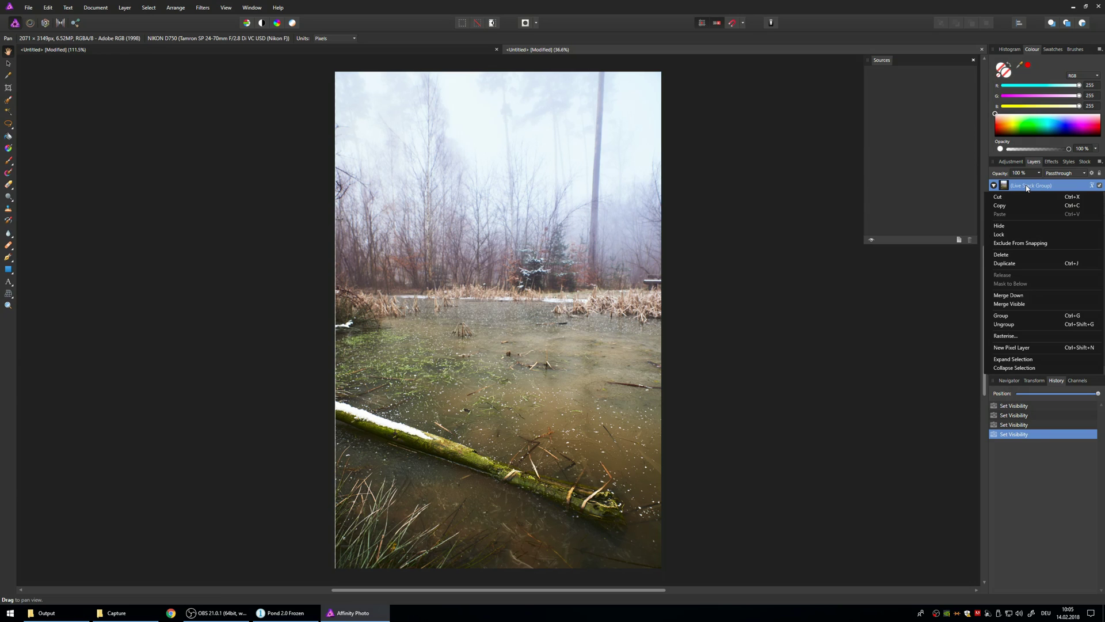
pyautogui.click(1013, 325)
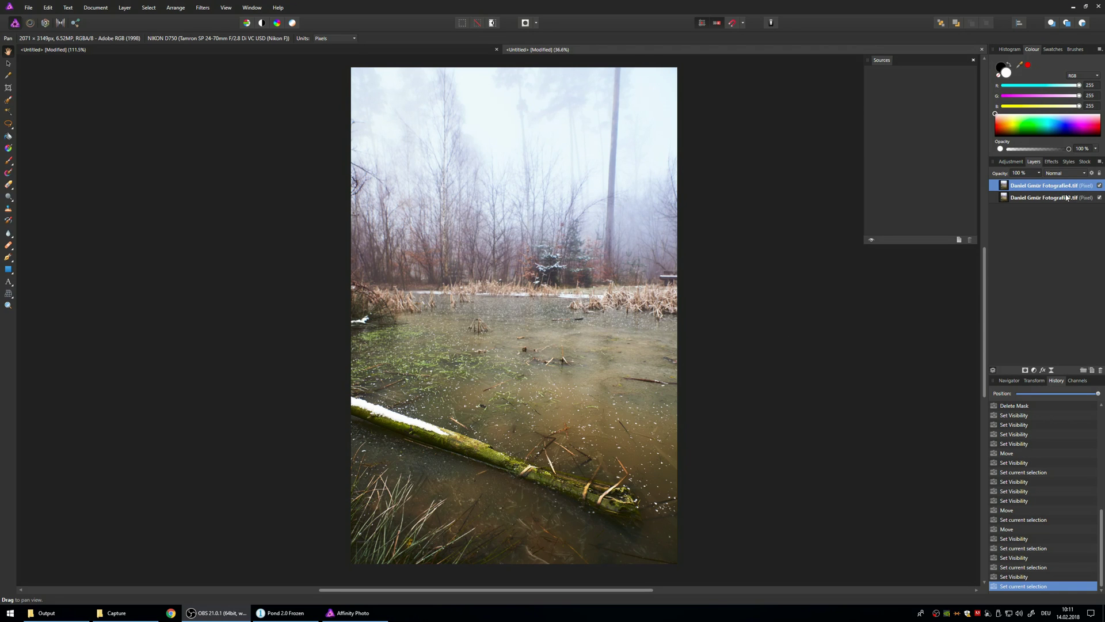
# - Move Fotografie4 down with Ctrl+[ so Fotografie3 sits on top
pyautogui.click(1038, 187)
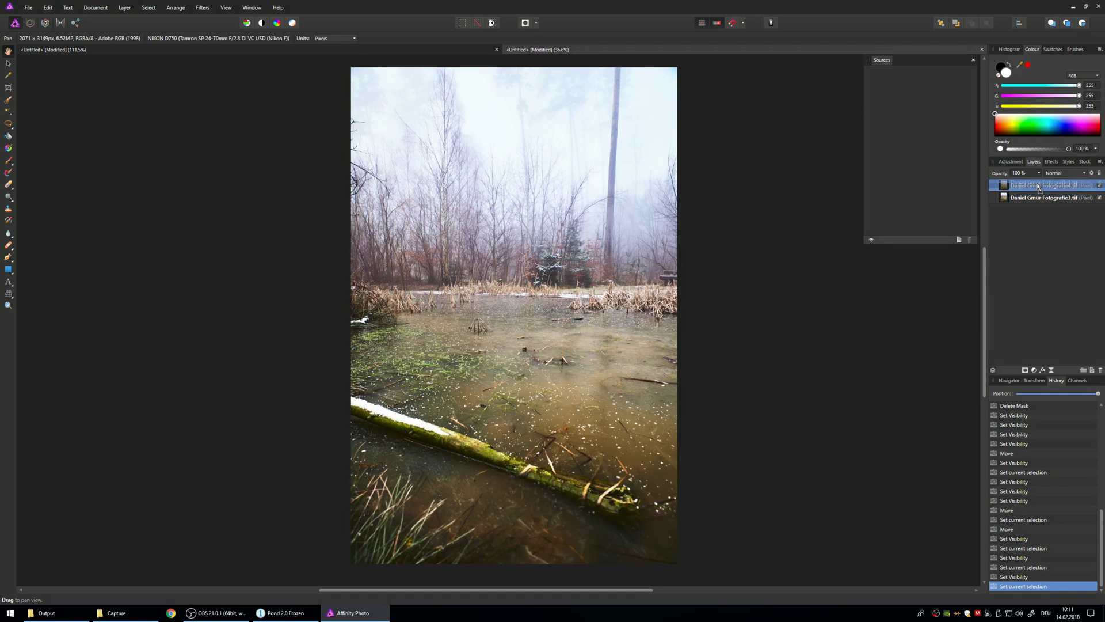
pyautogui.hotkey('ctrl', '[')
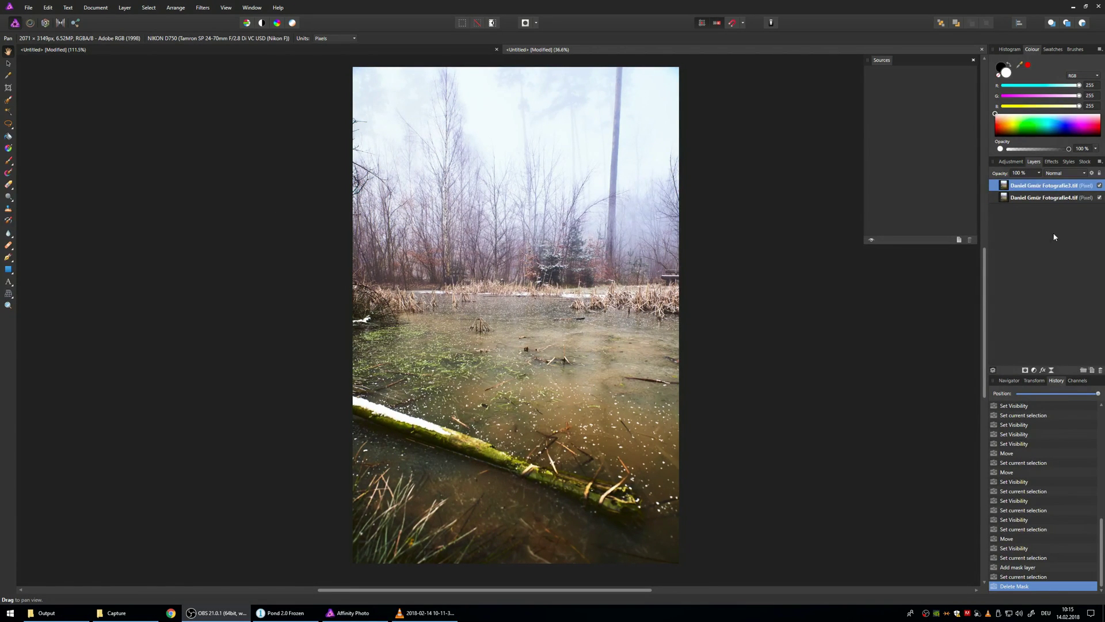
# - Add a mask to the Fotografie3 layer and switch to the 800 px Erase Brush
pyautogui.click(1045, 188)
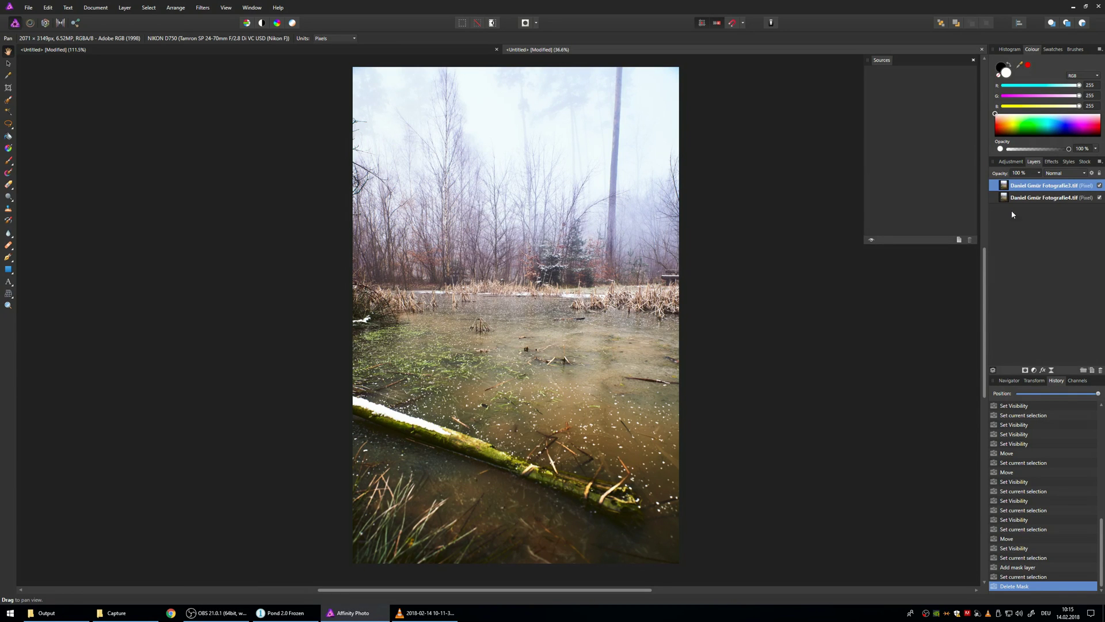
pyautogui.click(1025, 370)
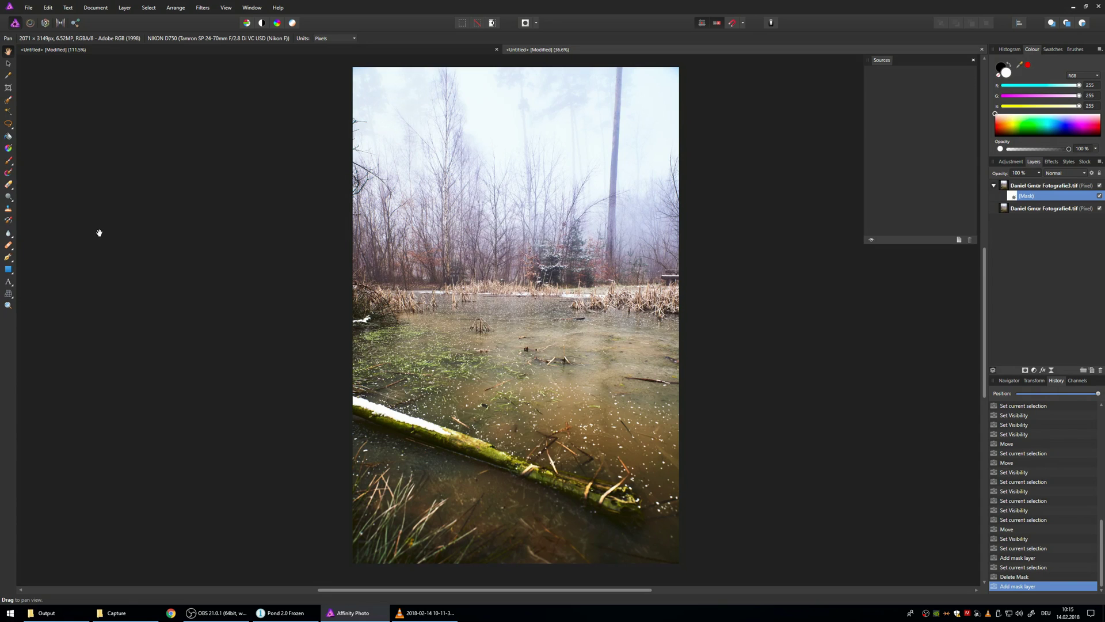
pyautogui.press('e')
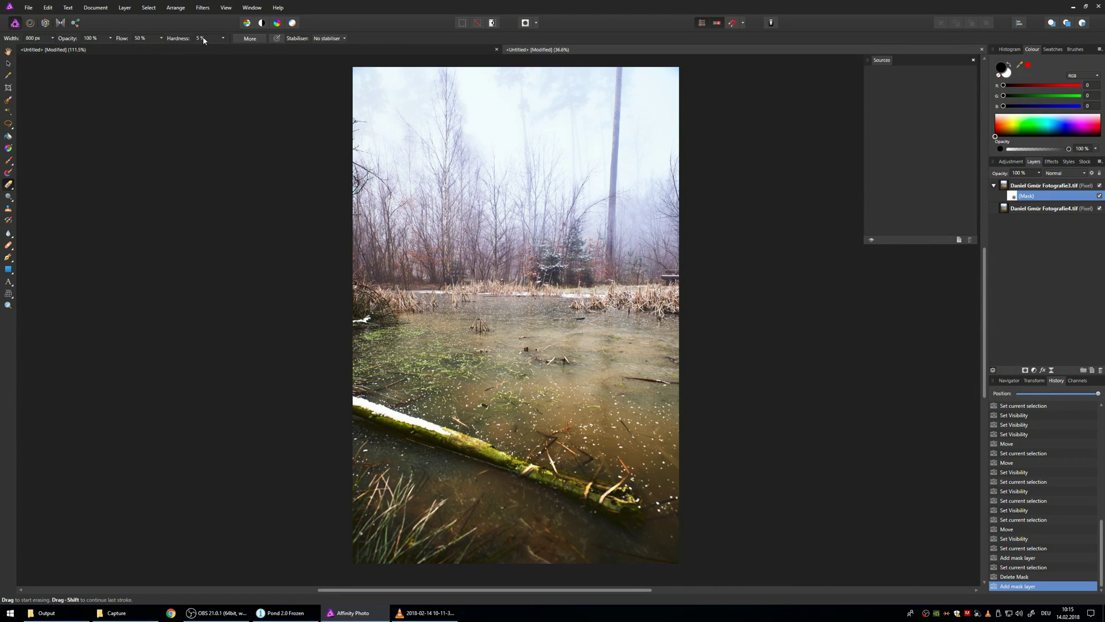
# - Adjust the brush hardness and erase the bottom band of the top photo with Fotografie4 hidden
pyautogui.click(224, 39)
pyautogui.click(284, 289)
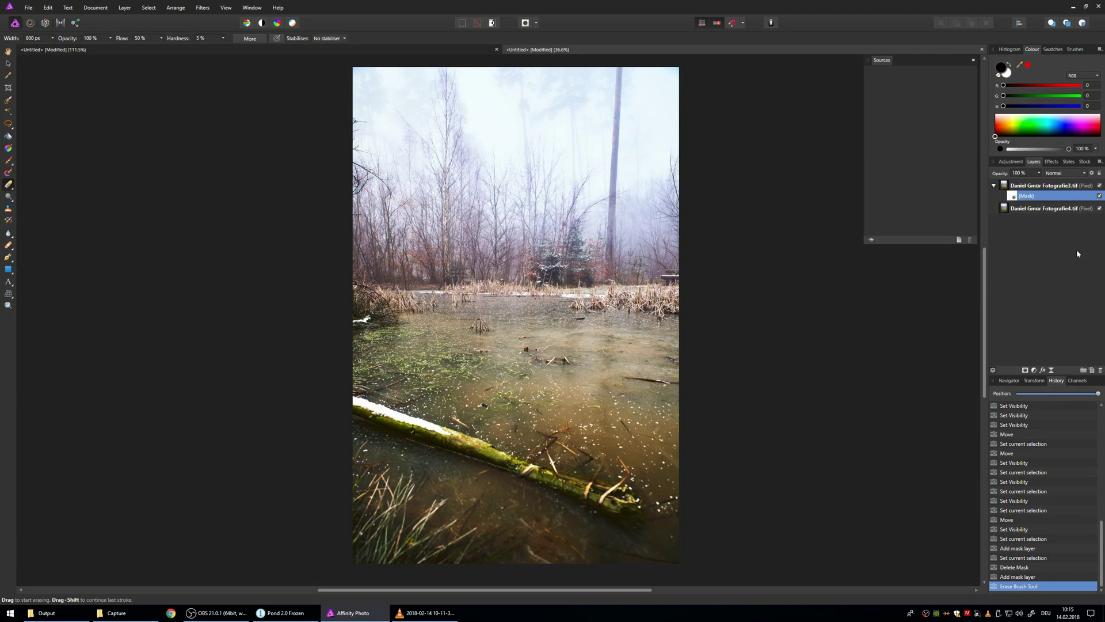
pyautogui.click(1100, 209)
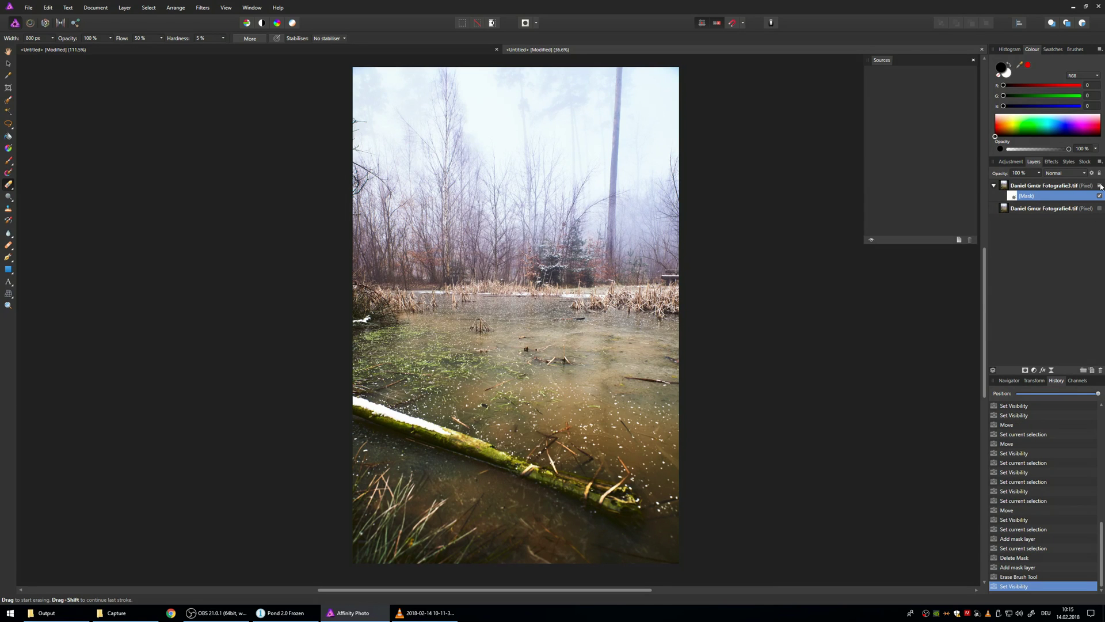
pyautogui.moveTo(745, 545)
pyautogui.mouseDown()
pyautogui.moveTo(331, 549)
pyautogui.moveTo(694, 548)
pyautogui.moveTo(349, 541)
pyautogui.moveTo(310, 519)
pyautogui.moveTo(705, 528)
pyautogui.moveTo(334, 530)
pyautogui.moveTo(319, 516)
pyautogui.moveTo(396, 510)
pyautogui.moveTo(587, 541)
pyautogui.moveTo(799, 552)
pyautogui.mouseUp()
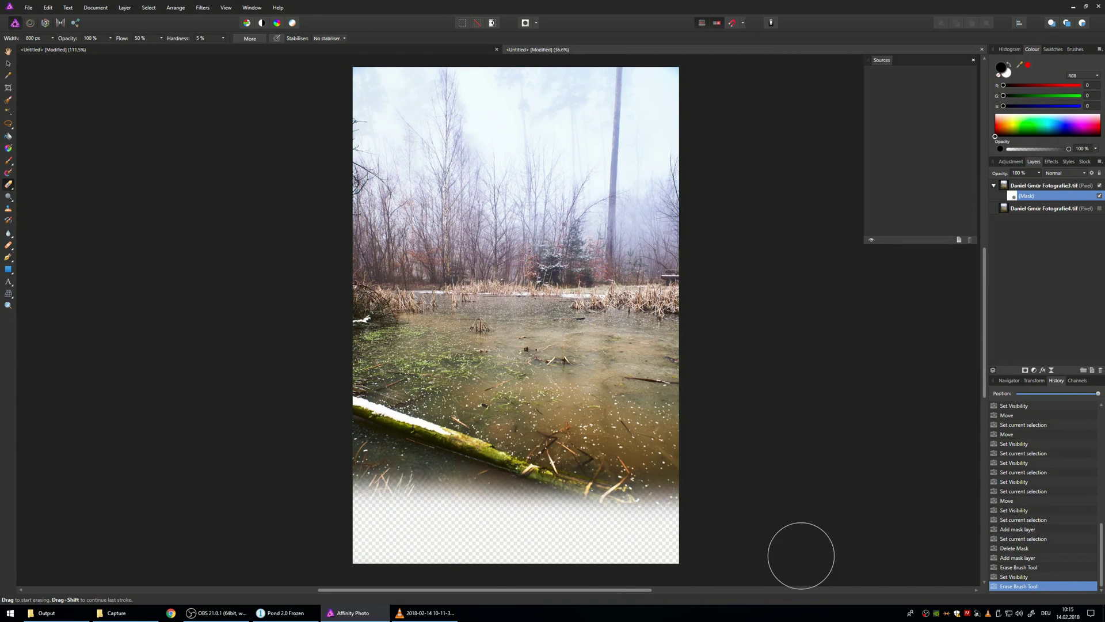
pyautogui.click(1100, 208)
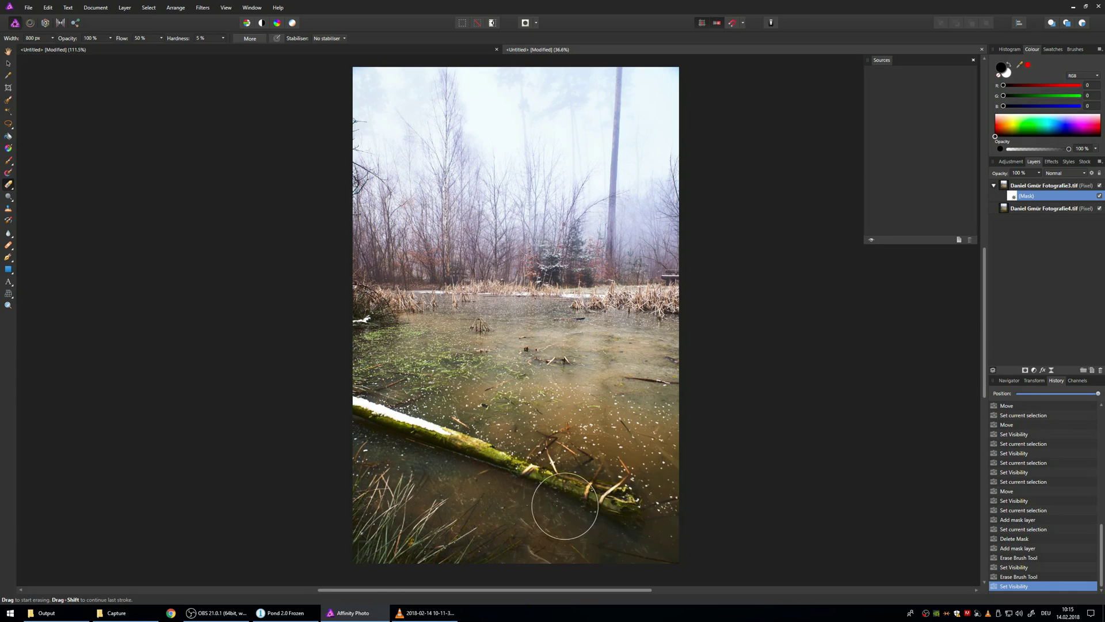
# - Target Fotografie3's mask and erase the top photo along the snowy log
pyautogui.scroll(5, 561, 503)
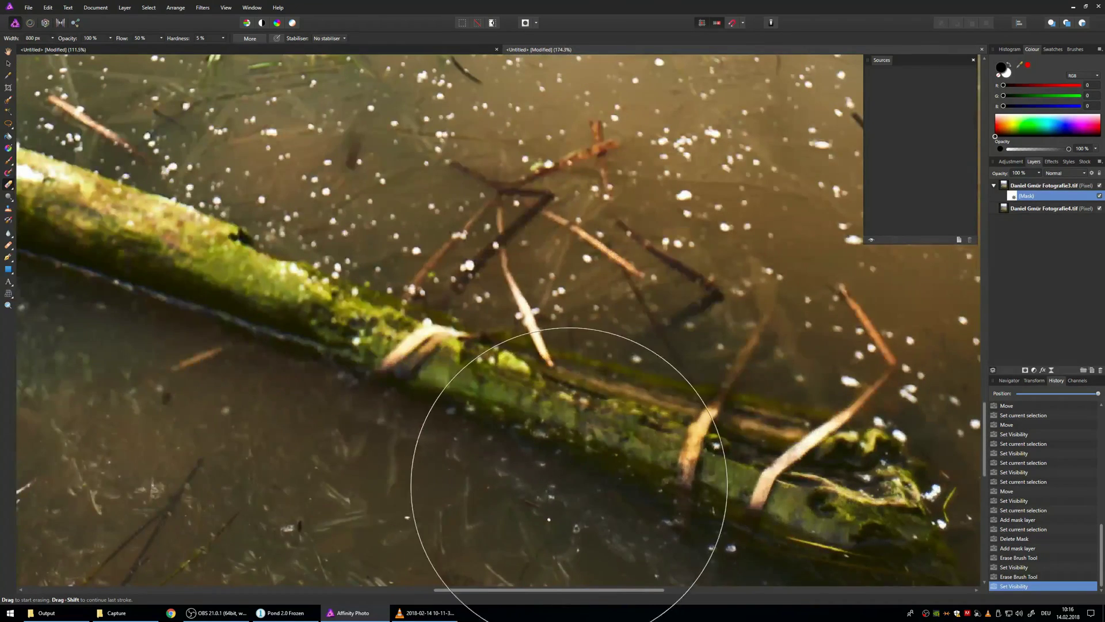
pyautogui.scroll(1, 636, 464)
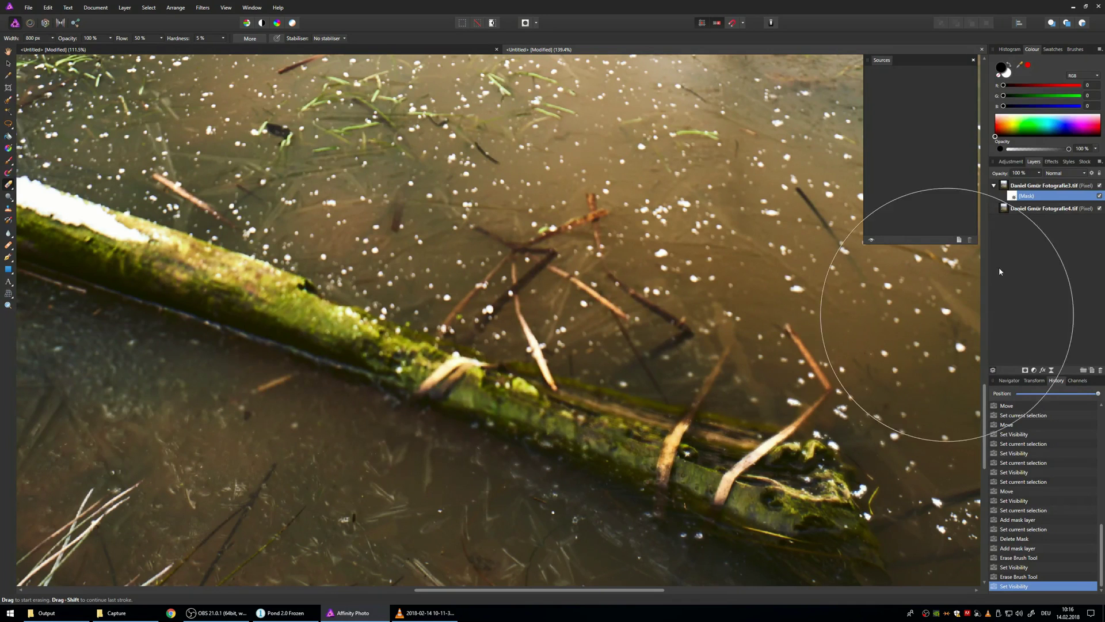
pyautogui.click(1036, 196)
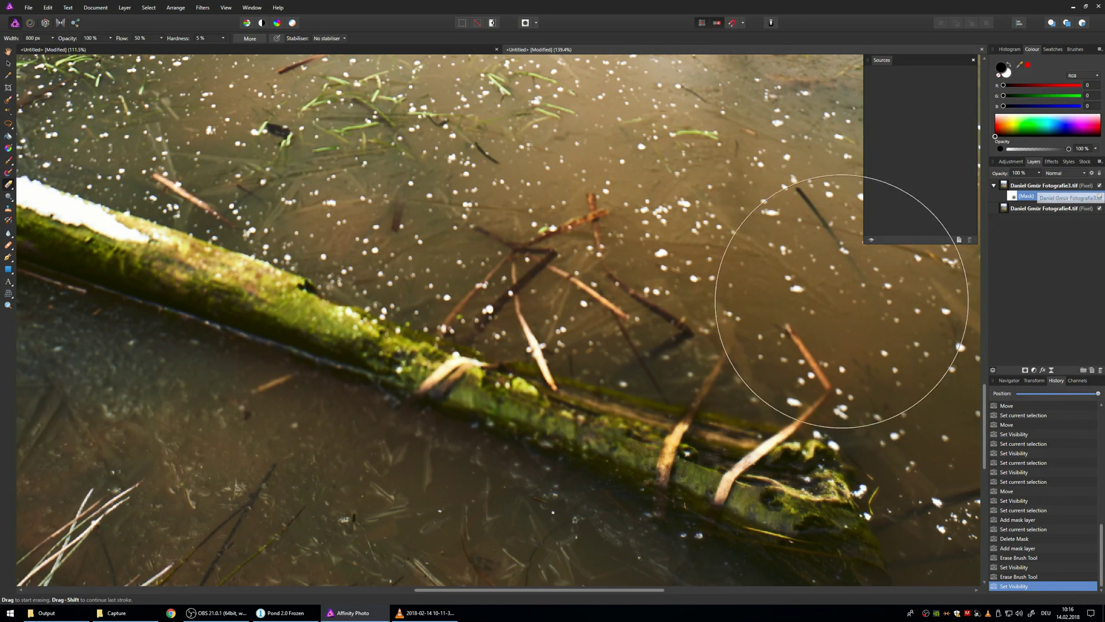
pyautogui.moveTo(535, 418)
pyautogui.mouseDown()
pyautogui.moveTo(685, 494)
pyautogui.moveTo(814, 481)
pyautogui.moveTo(642, 439)
pyautogui.moveTo(518, 392)
pyautogui.moveTo(373, 362)
pyautogui.moveTo(188, 271)
pyautogui.moveTo(323, 328)
pyautogui.moveTo(564, 403)
pyautogui.moveTo(772, 444)
pyautogui.moveTo(564, 407)
pyautogui.moveTo(136, 271)
pyautogui.moveTo(296, 333)
pyautogui.moveTo(239, 295)
pyautogui.mouseUp()
pyautogui.press('space')
pyautogui.moveTo(115, 250); pyautogui.dragTo(274, 333)
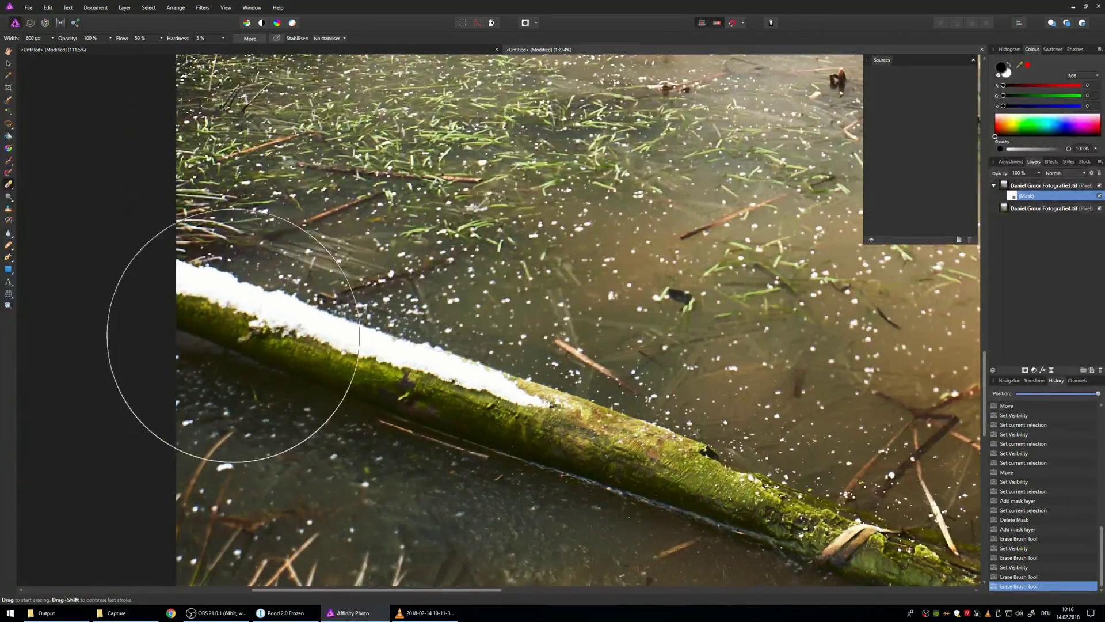
# - Erase the remaining log and lower pond area, then make Fotografie4 visible again
pyautogui.click(1100, 208)
pyautogui.moveTo(582, 398)
pyautogui.mouseDown()
pyautogui.moveTo(531, 420)
pyautogui.moveTo(184, 468)
pyautogui.moveTo(327, 446)
pyautogui.mouseUp()
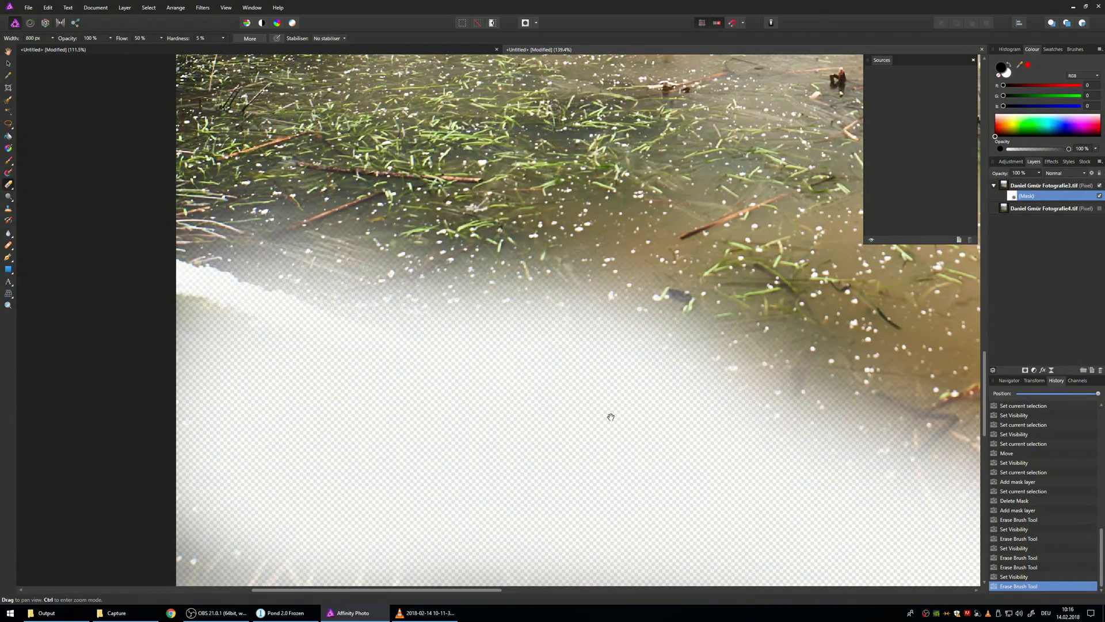
pyautogui.scroll(-6, 659, 469)
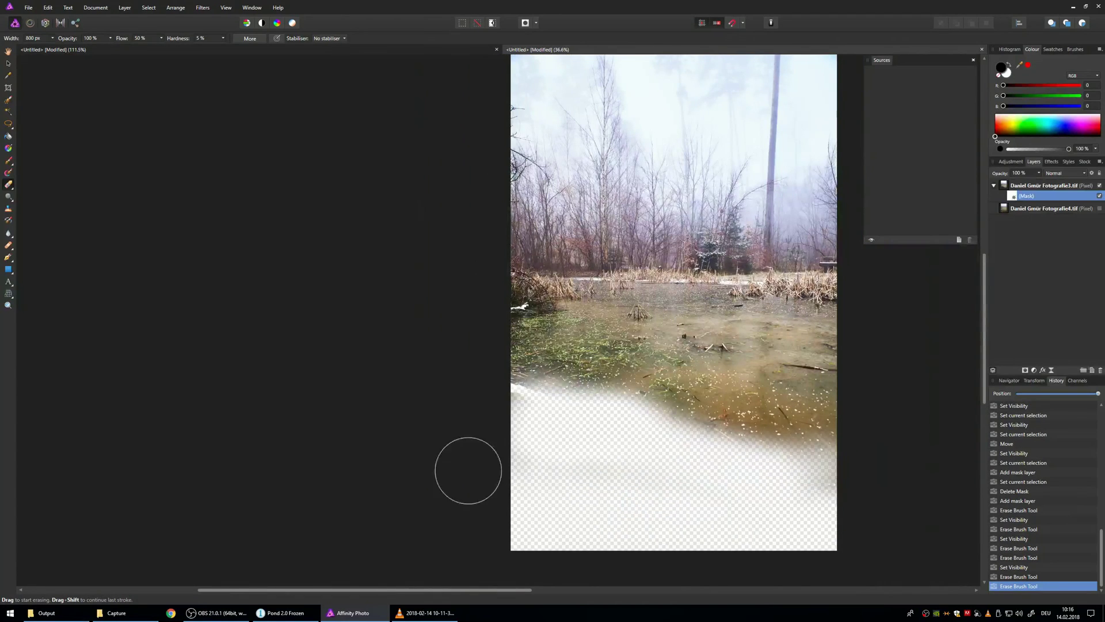
pyautogui.moveTo(538, 437)
pyautogui.mouseDown()
pyautogui.moveTo(427, 405)
pyautogui.moveTo(678, 405)
pyautogui.moveTo(860, 425)
pyautogui.moveTo(855, 403)
pyautogui.moveTo(439, 388)
pyautogui.moveTo(466, 402)
pyautogui.moveTo(832, 395)
pyautogui.moveTo(694, 400)
pyautogui.moveTo(843, 426)
pyautogui.mouseUp()
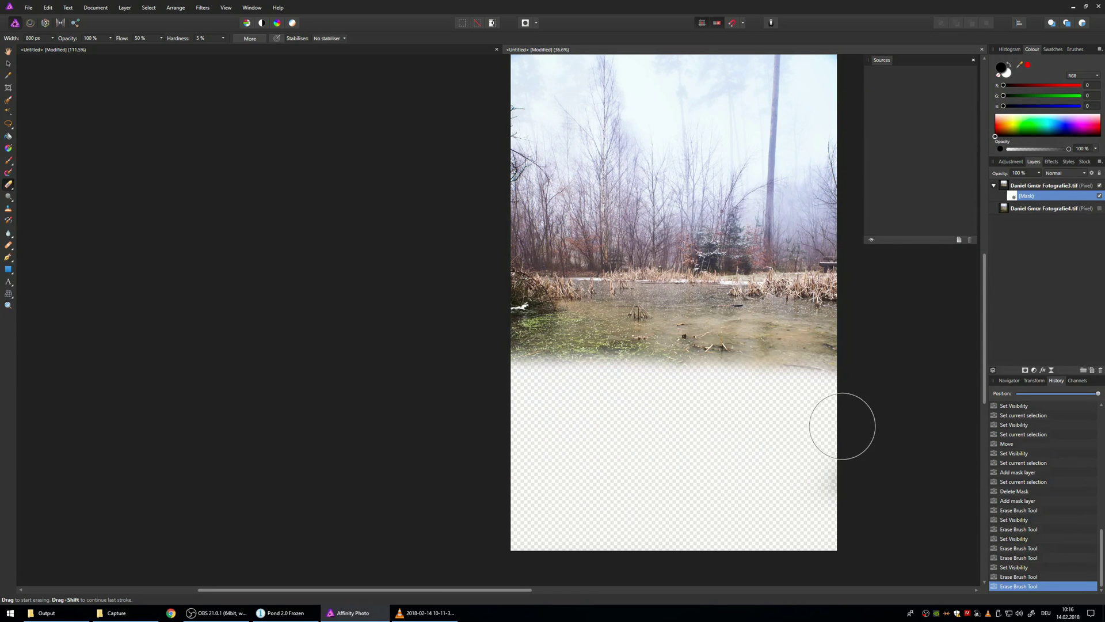
pyautogui.click(1100, 208)
pyautogui.scroll(5, 682, 325)
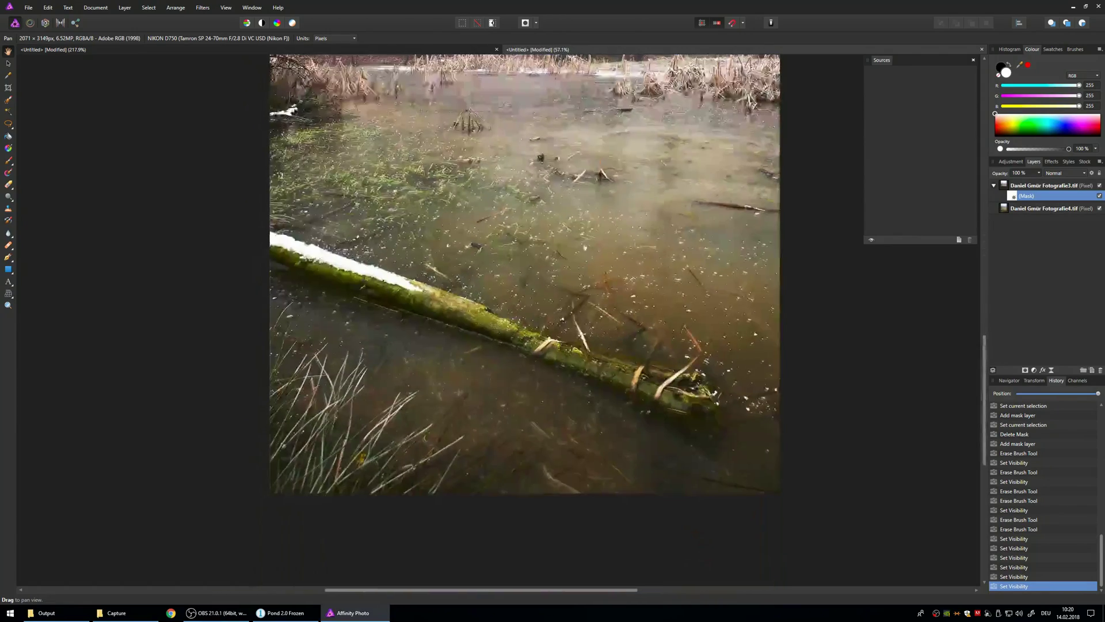
pyautogui.moveTo(551, 155); pyautogui.dragTo(538, 357)
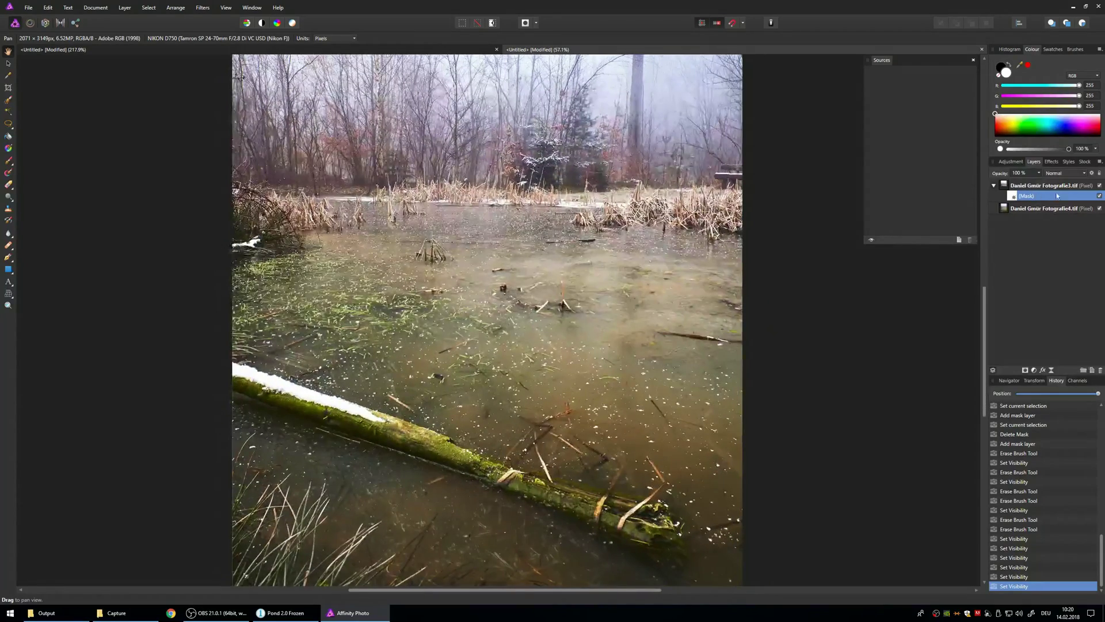
pyautogui.click(1099, 197)
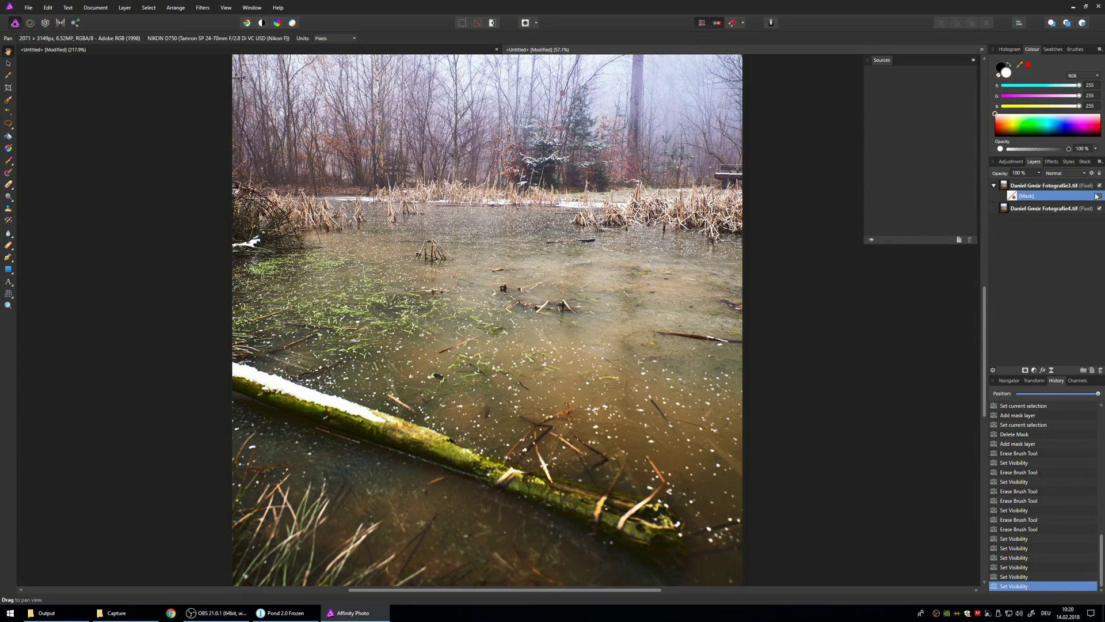
pyautogui.click(1100, 196)
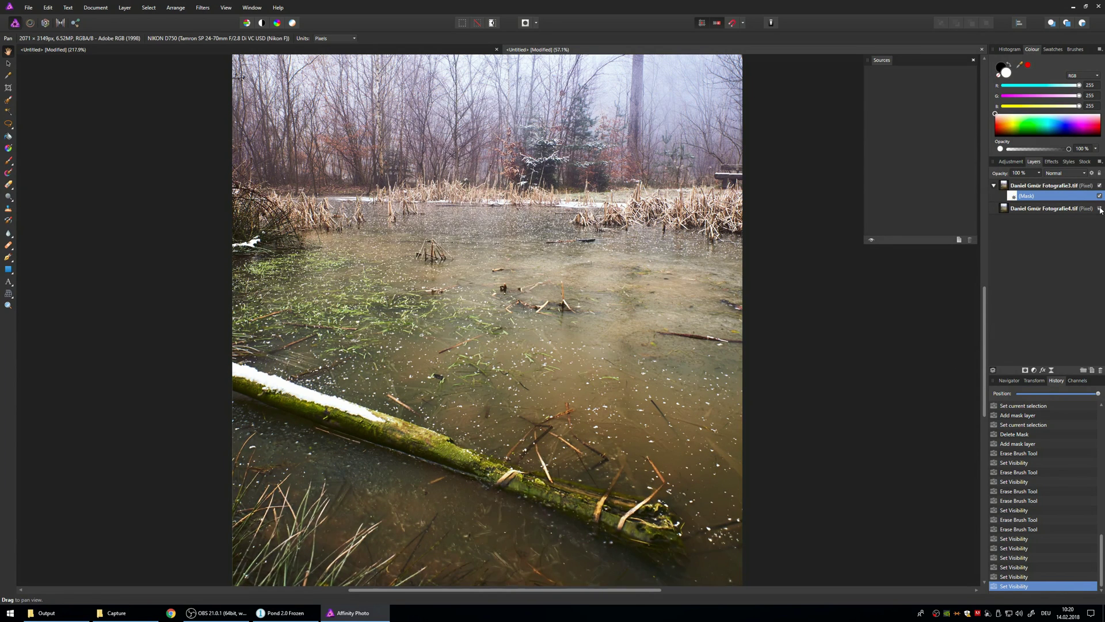
pyautogui.click(1099, 208)
pyautogui.click(1100, 209)
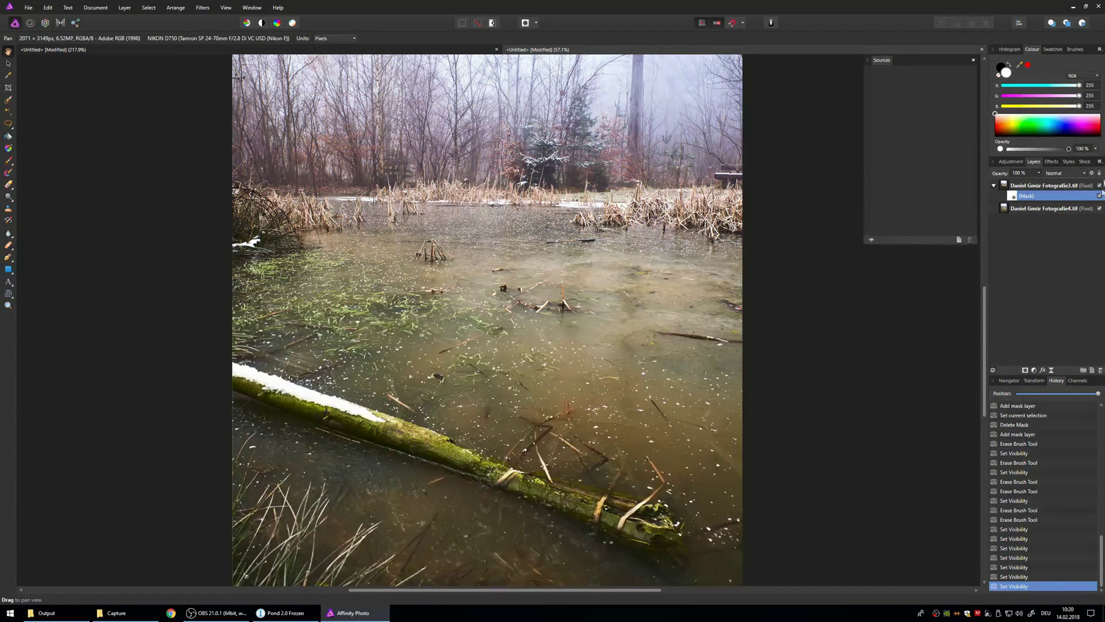
pyautogui.click(1101, 195)
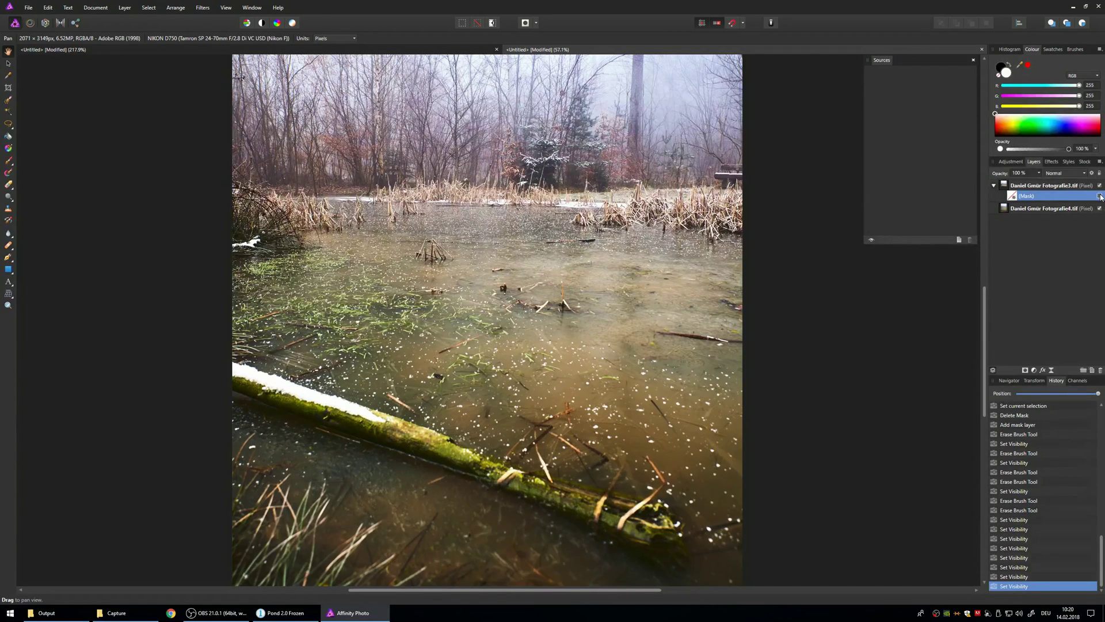
pyautogui.click(1100, 186)
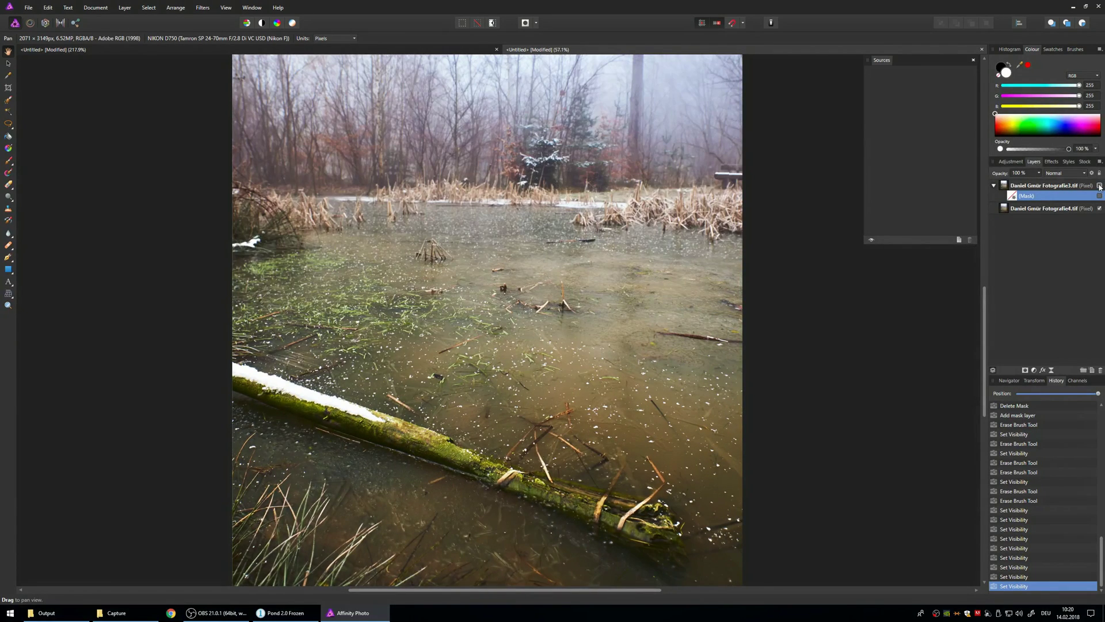
pyautogui.moveTo(581, 196); pyautogui.dragTo(607, 387)
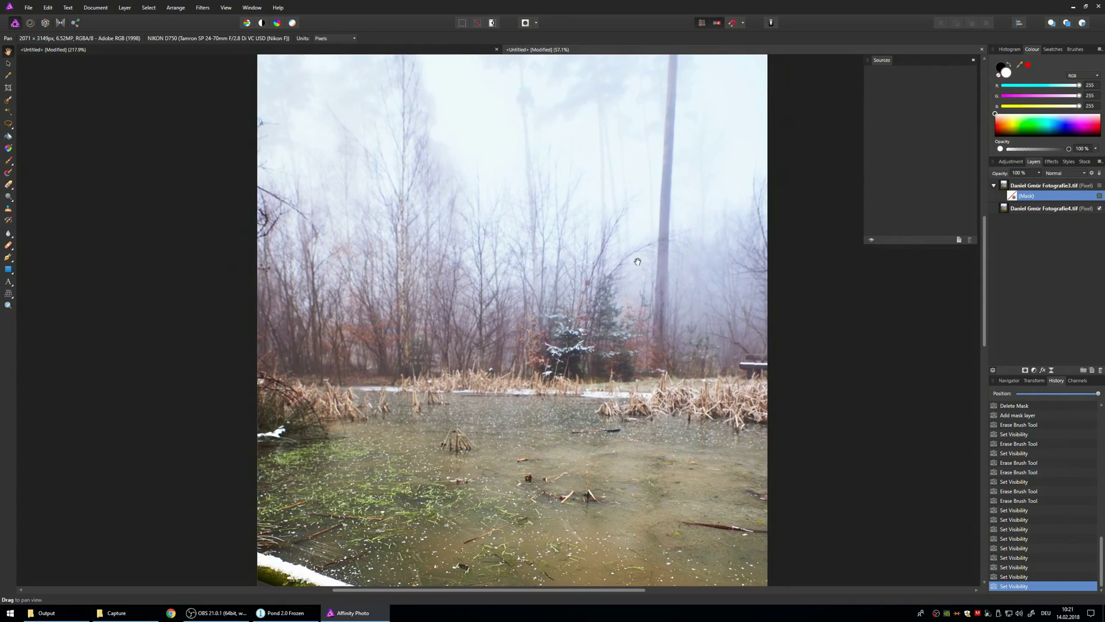
pyautogui.moveTo(571, 446); pyautogui.dragTo(569, 388)
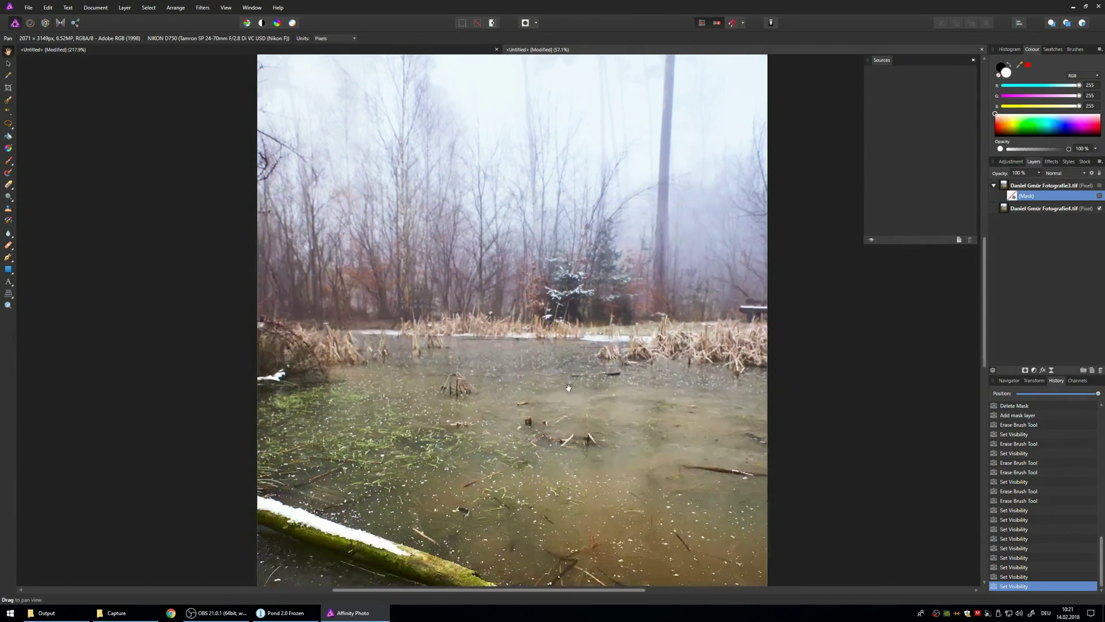
pyautogui.click(1100, 185)
pyautogui.click(1100, 196)
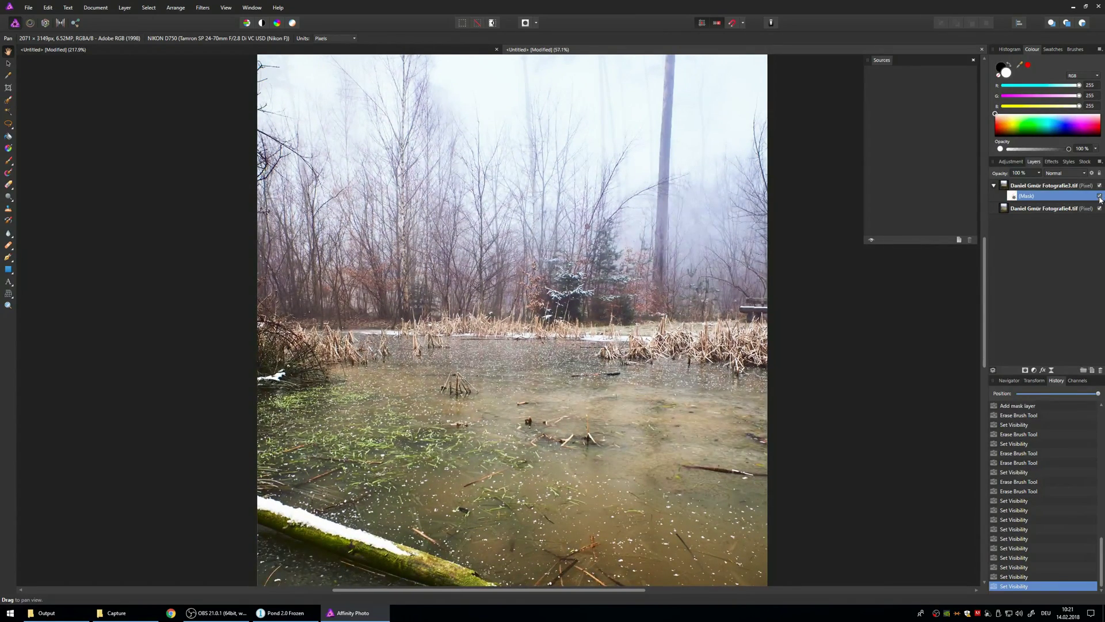
pyautogui.moveTo(606, 394); pyautogui.dragTo(568, 150)
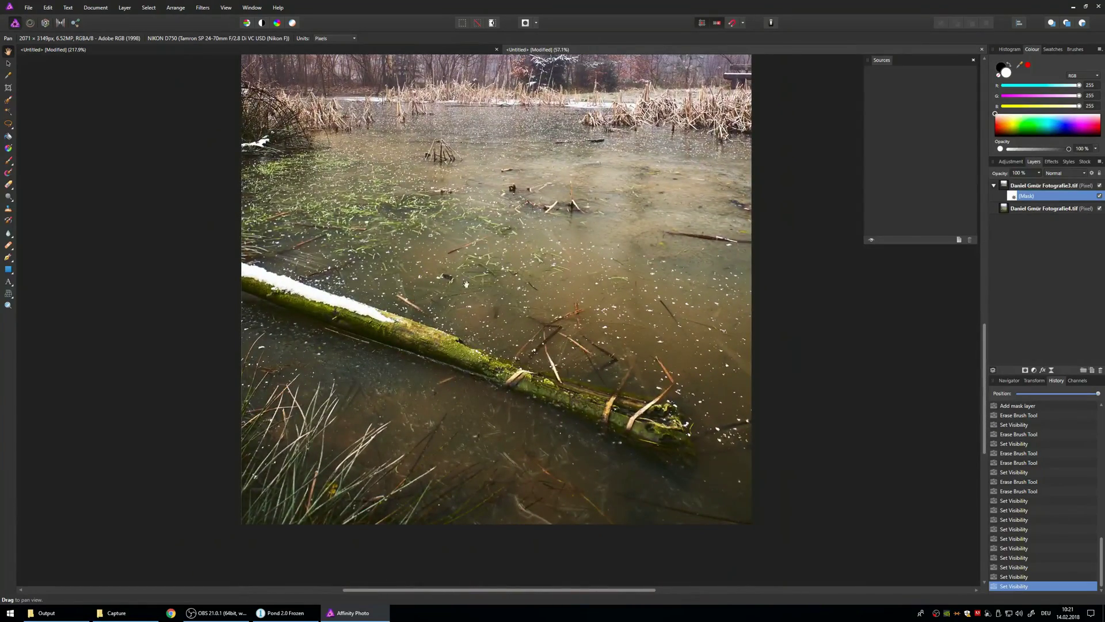
pyautogui.scroll(5, 437, 364)
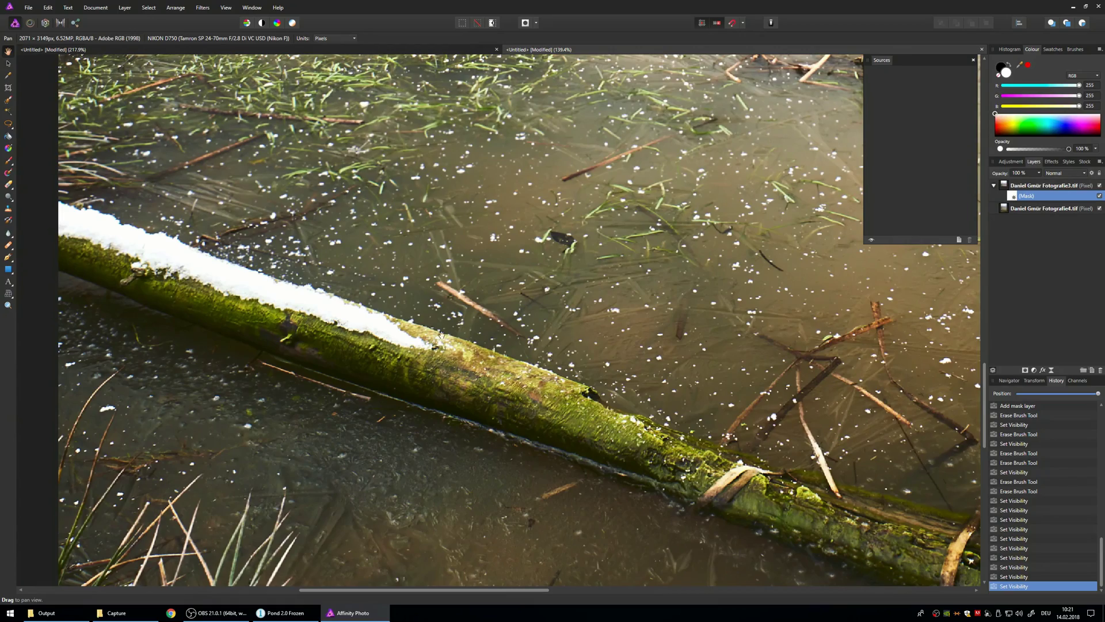
pyautogui.scroll(-5, 584, 382)
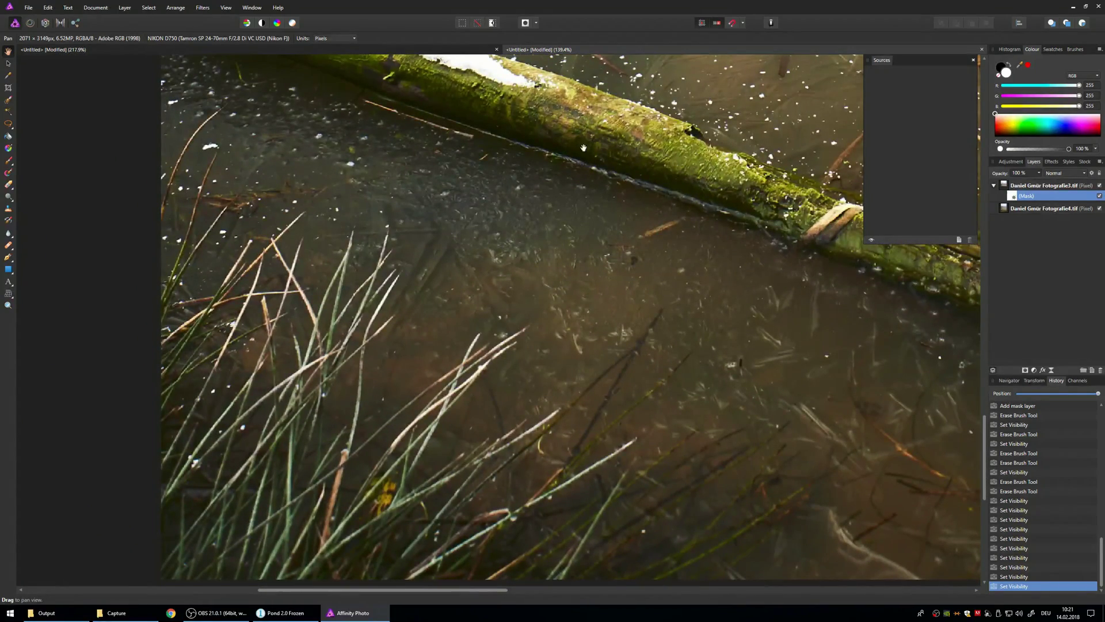
pyautogui.scroll(-2, 436, 369)
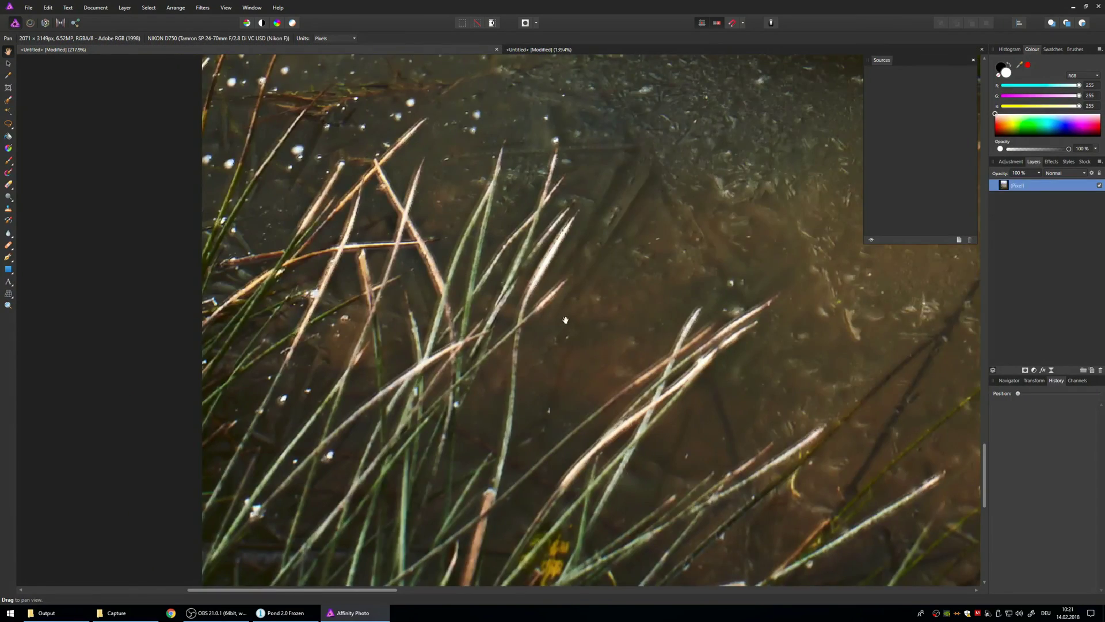
pyautogui.moveTo(565, 320); pyautogui.dragTo(388, 246)
pyautogui.scroll(-1, 473, 304)
pyautogui.scroll(-3, 473, 304)
pyautogui.scroll(1, 466, 311)
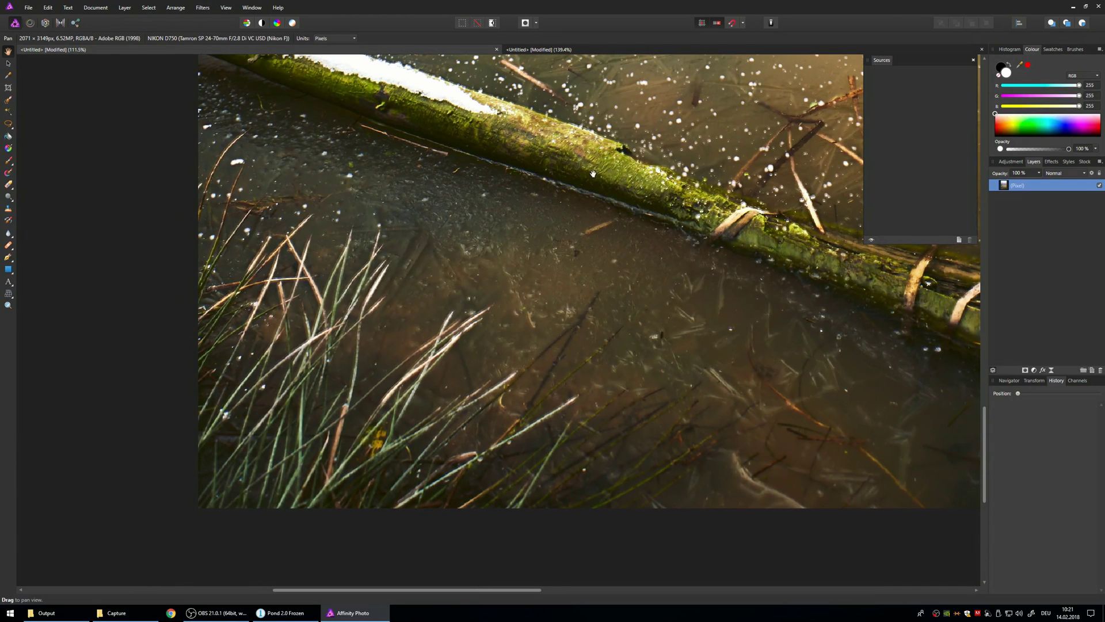
pyautogui.moveTo(562, 166); pyautogui.dragTo(545, 270)
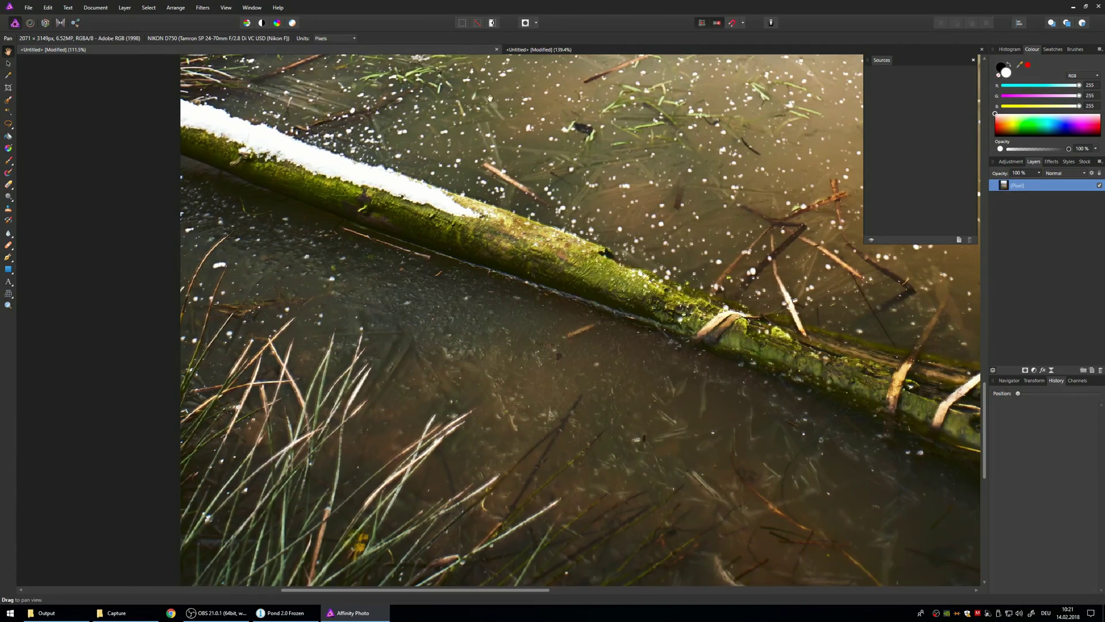
pyautogui.click(560, 52)
pyautogui.moveTo(576, 115); pyautogui.dragTo(573, 304)
pyautogui.scroll(-3, 573, 304)
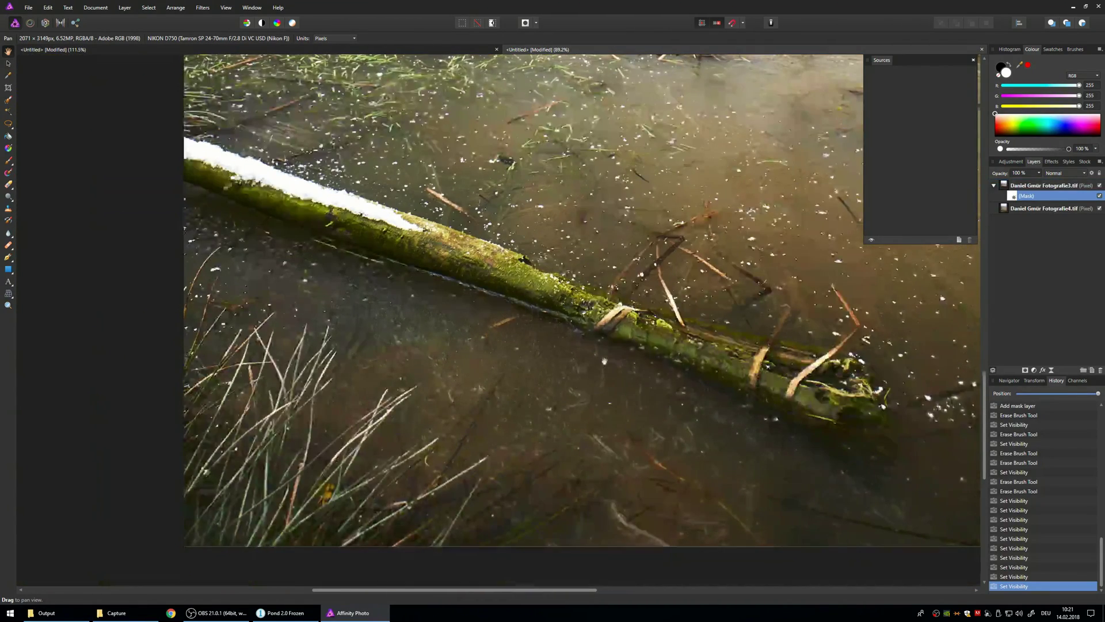
pyautogui.scroll(10, 611, 229)
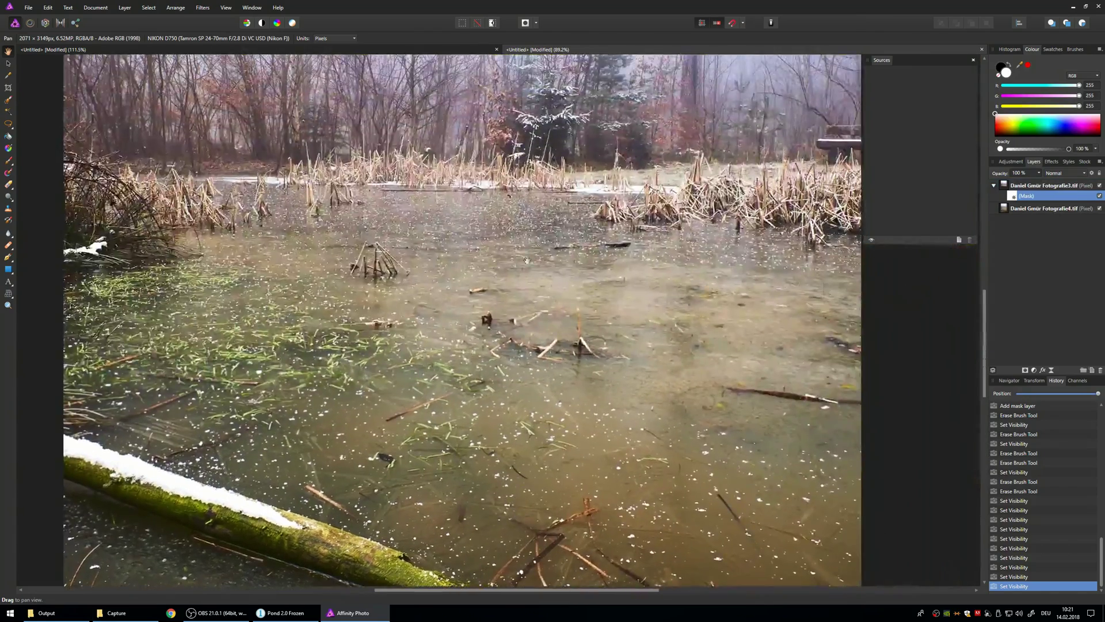
pyautogui.scroll(-3, 489, 324)
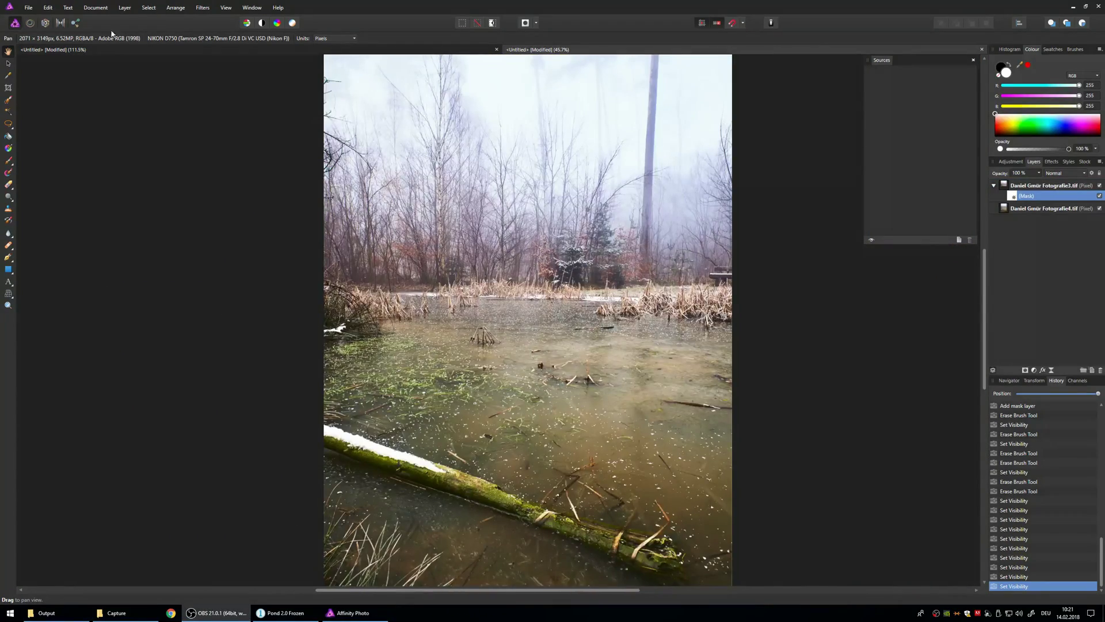
pyautogui.click(28, 8)
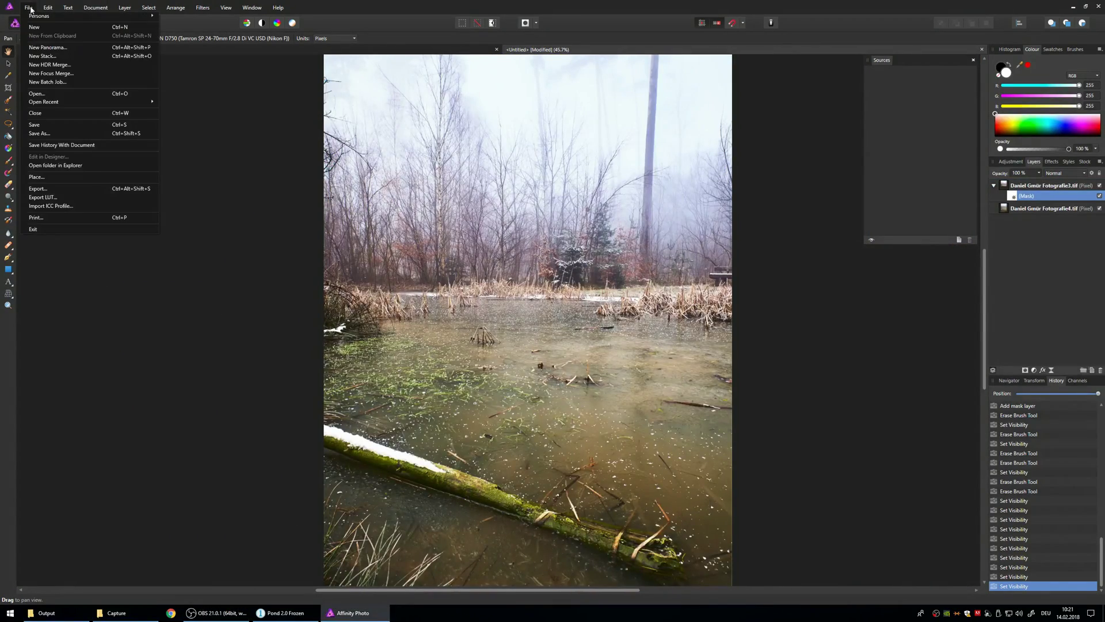
pyautogui.click(88, 188)
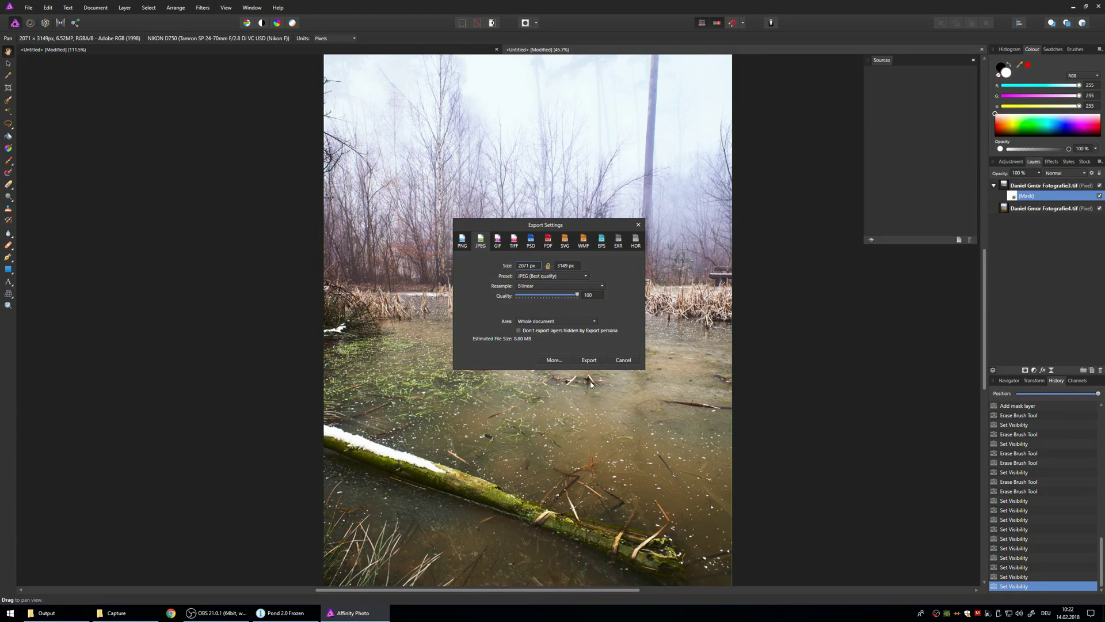
pyautogui.click(638, 225)
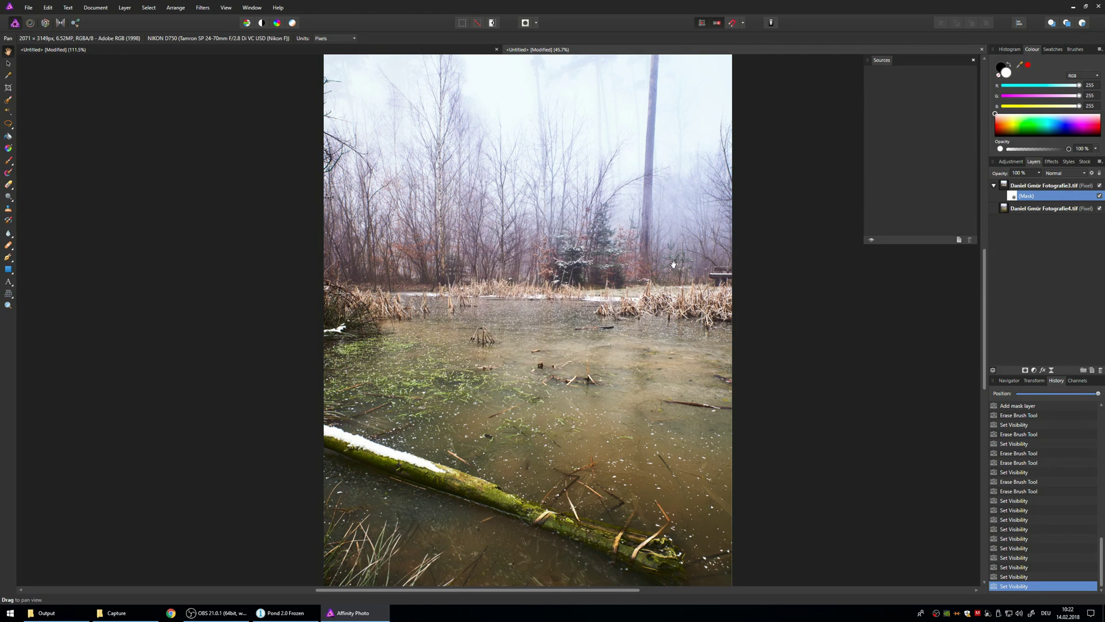